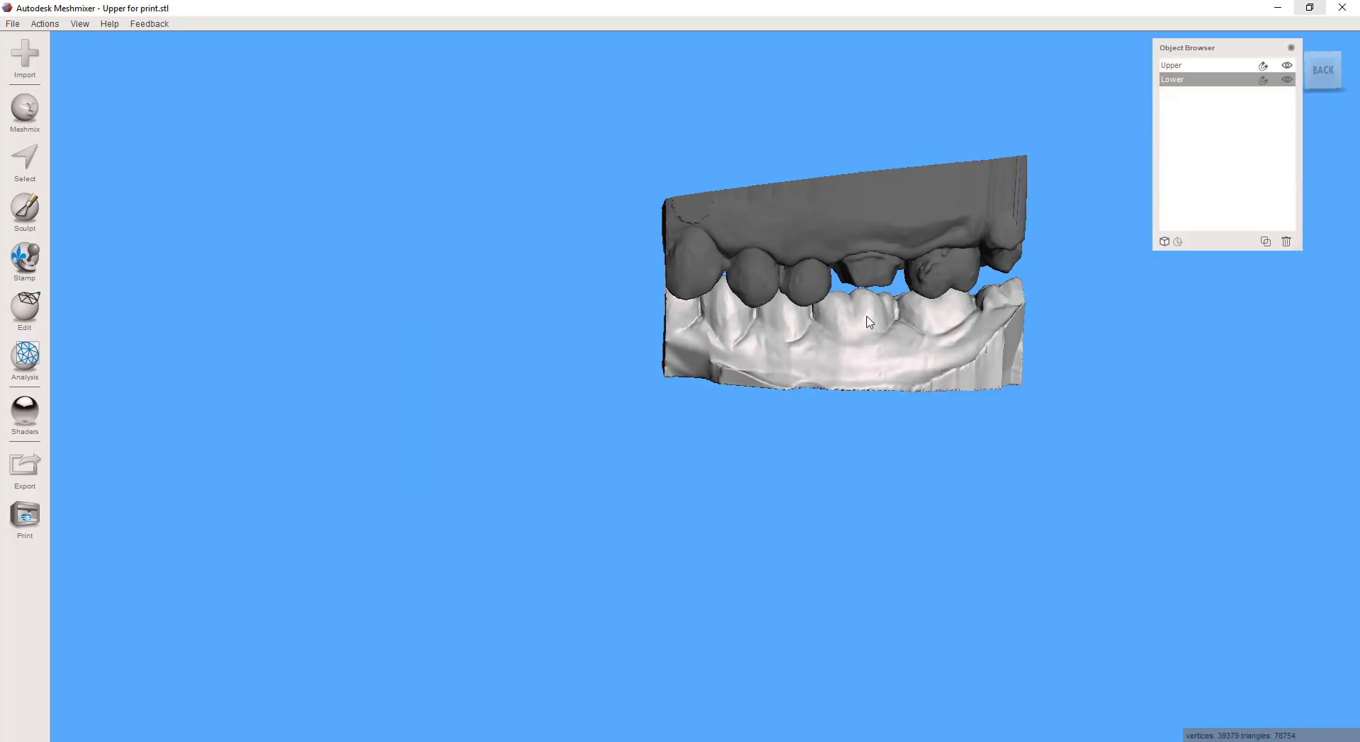
Append the Hinge Lower and Hinge Upper meshes from the Hinge v 2.0 folder to the dental model scene
middle_click_drag(918, 333, 700, 425)
right_click_drag(713, 419, 681, 423)
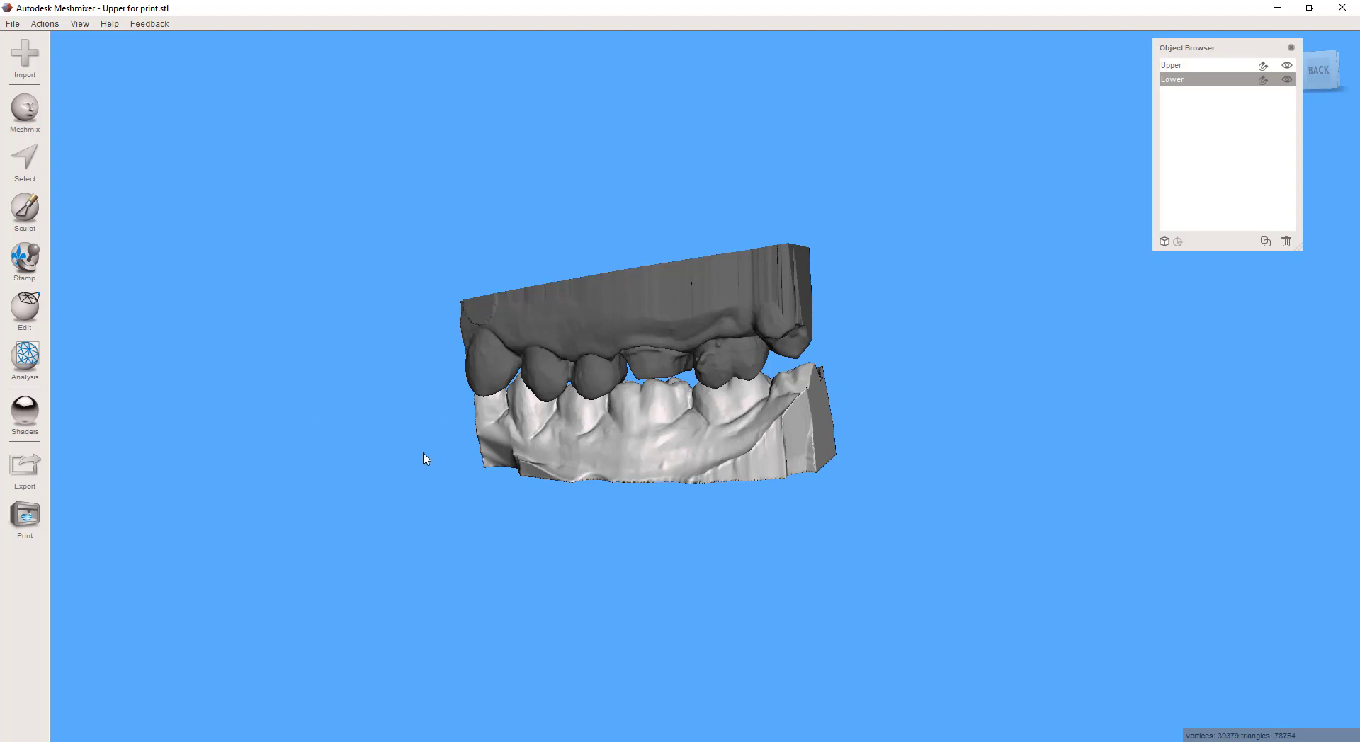
right_click_drag(425, 458, 705, 333)
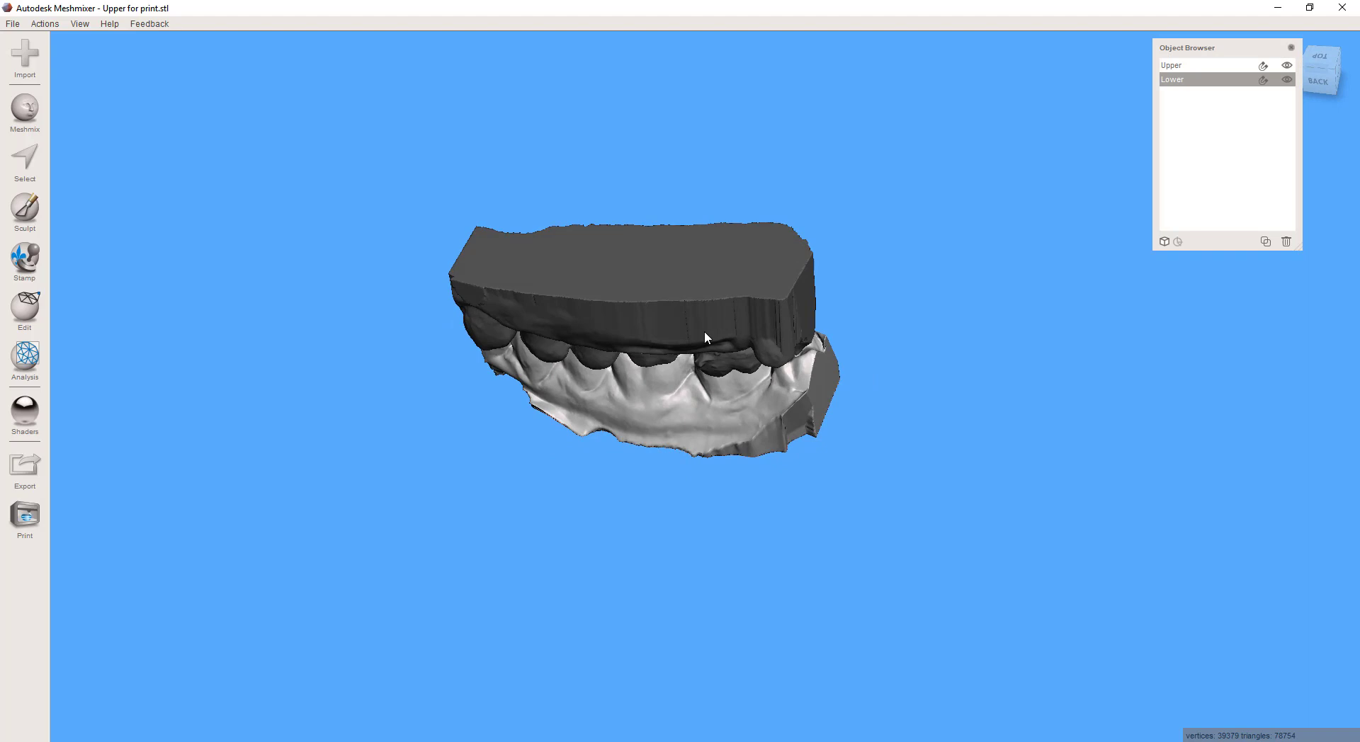
right_click_drag(662, 470, 630, 322)
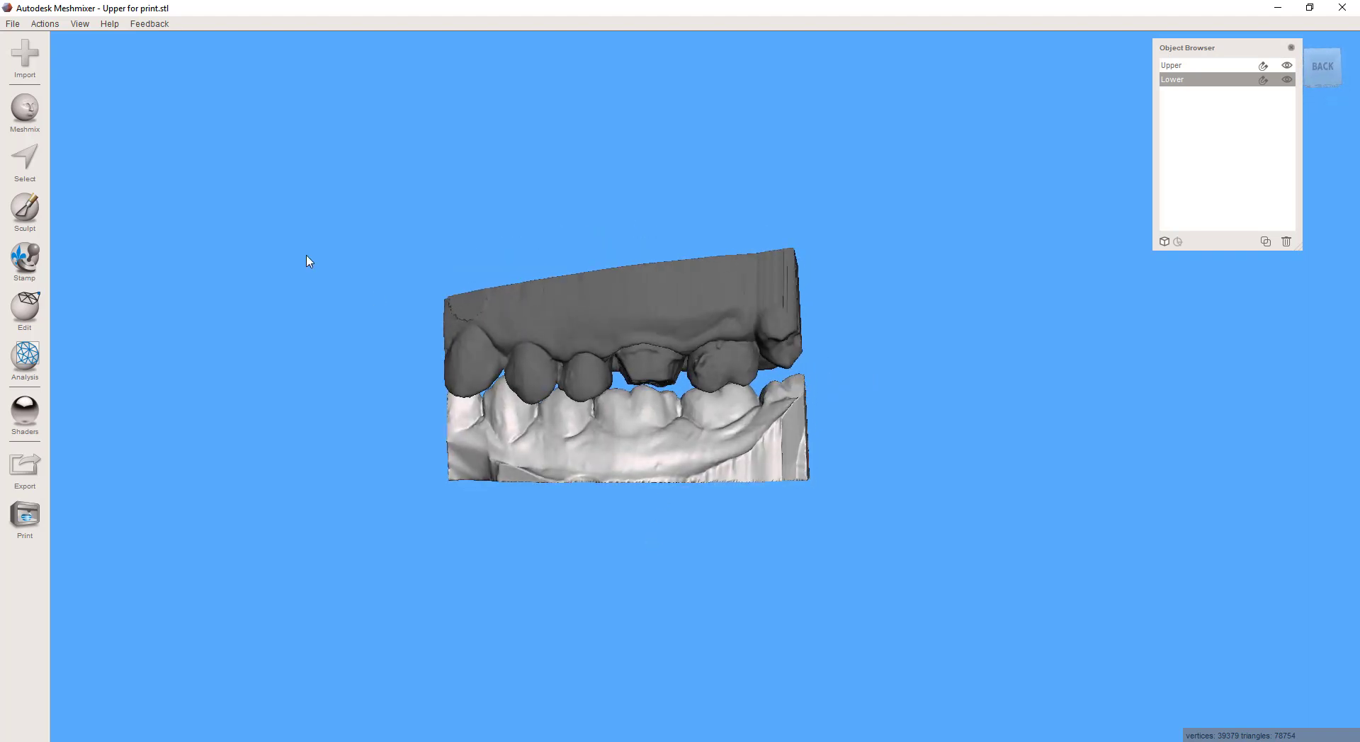
left_click(25, 57)
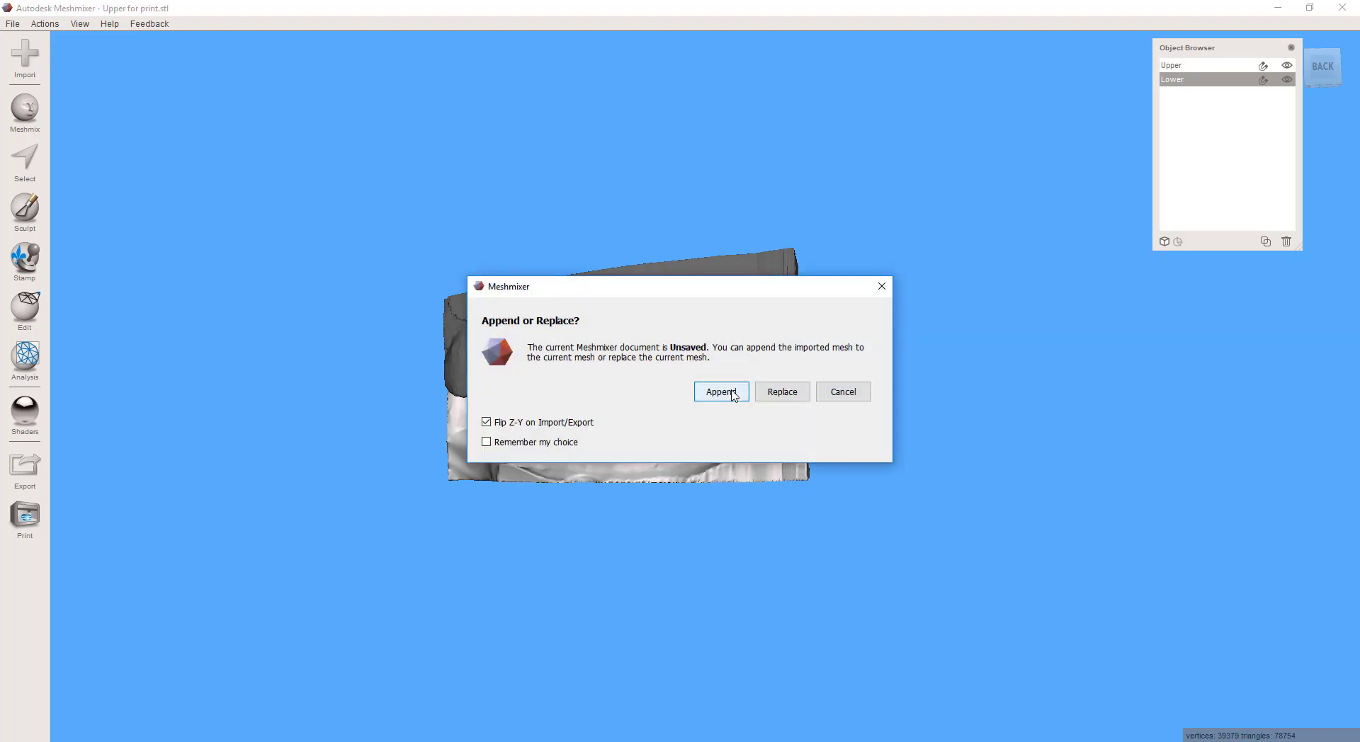
left_click(729, 399)
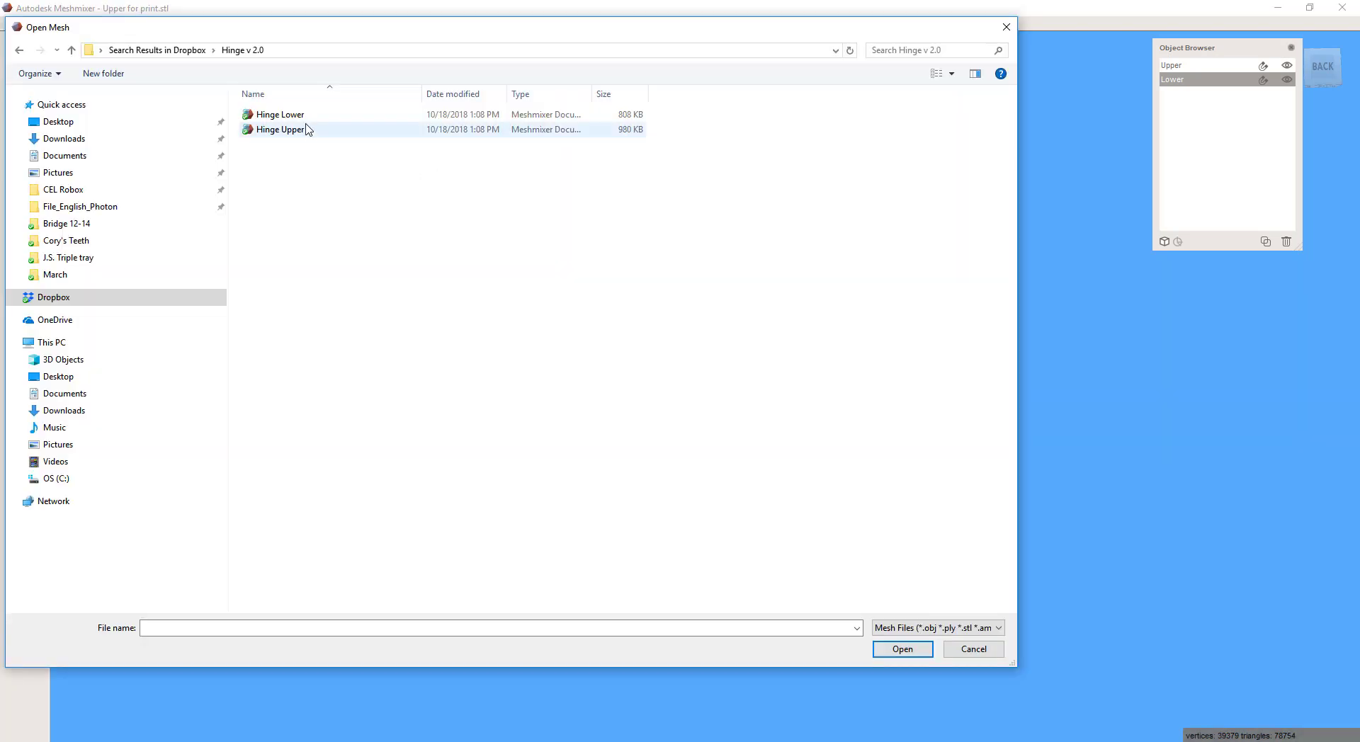
left_click(297, 115)
left_click(305, 129, "shift")
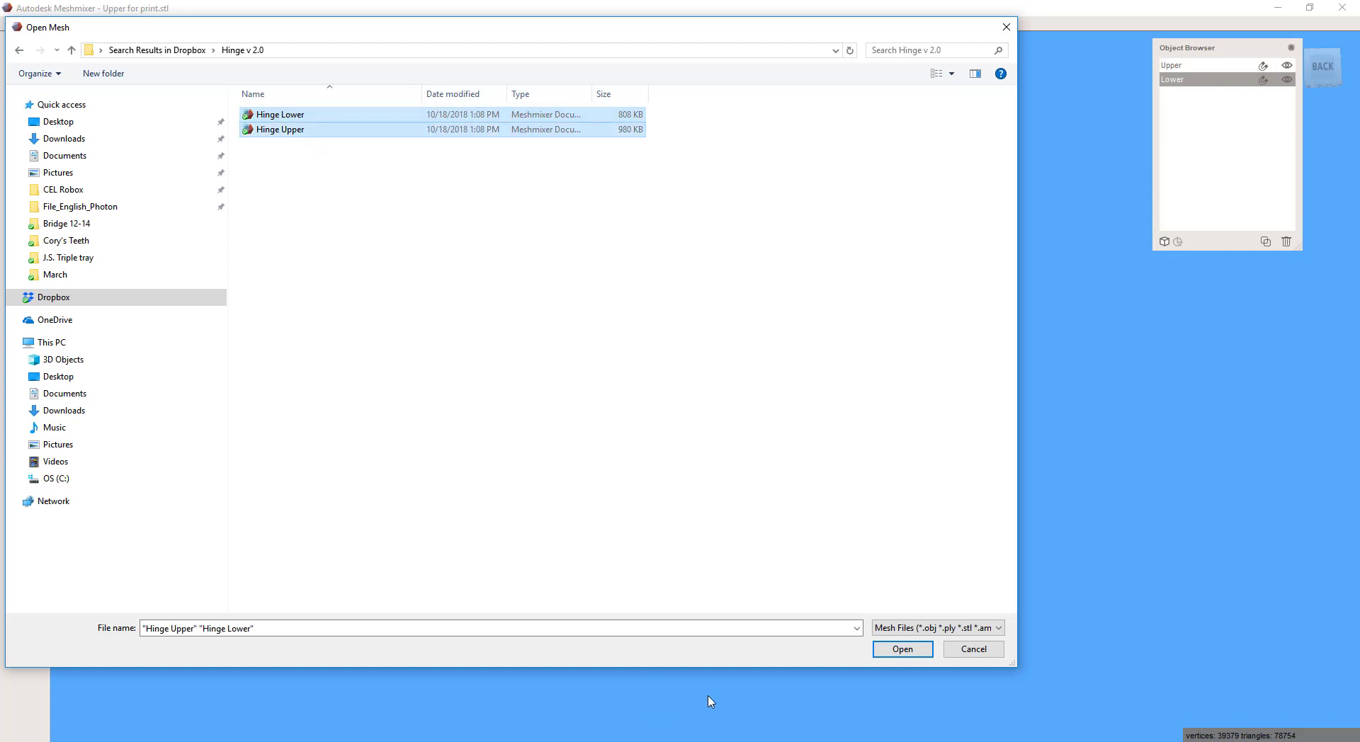
left_click(892, 649)
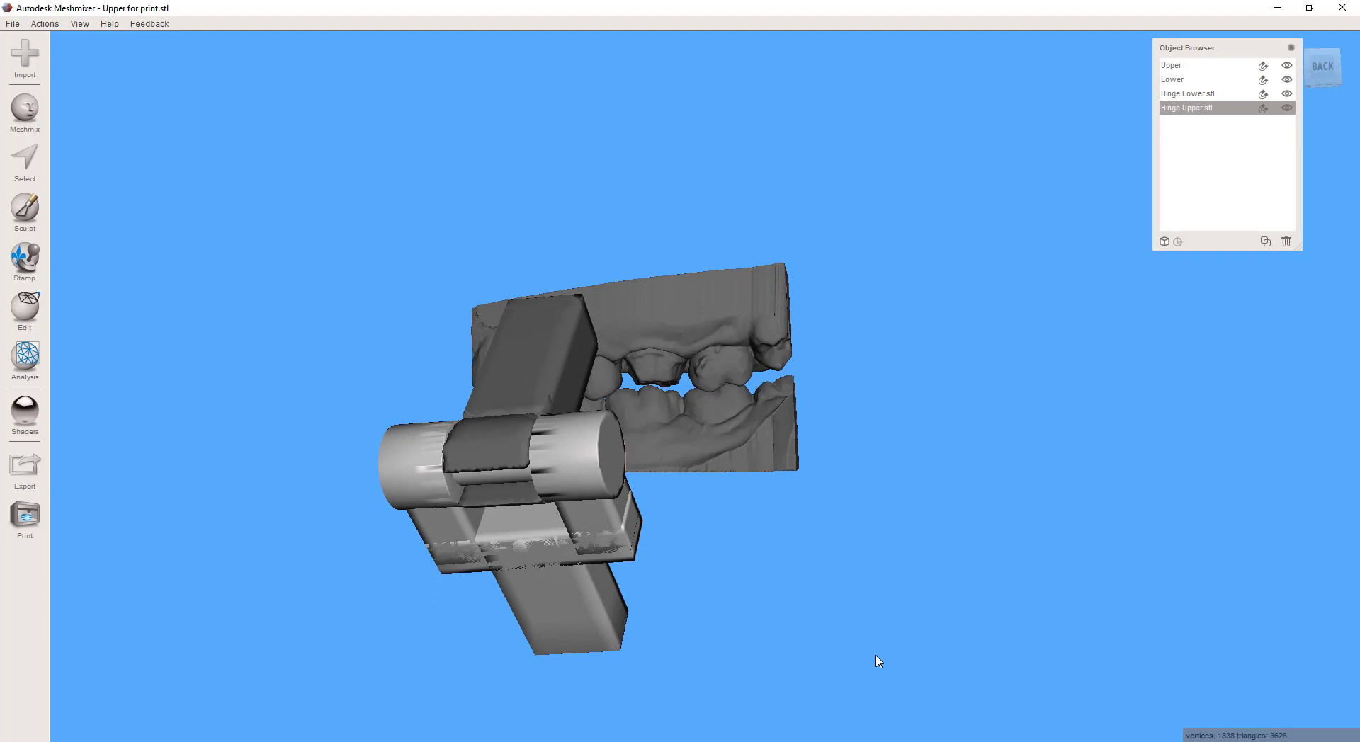
Transform both hinge parts together, rotating them 75 degrees about Y and placing them behind the models at about X -16, Z -42.7 mm
right_click_drag(678, 586, 574, 422)
left_click(573, 422)
right_click_drag(785, 581, 1101, 489)
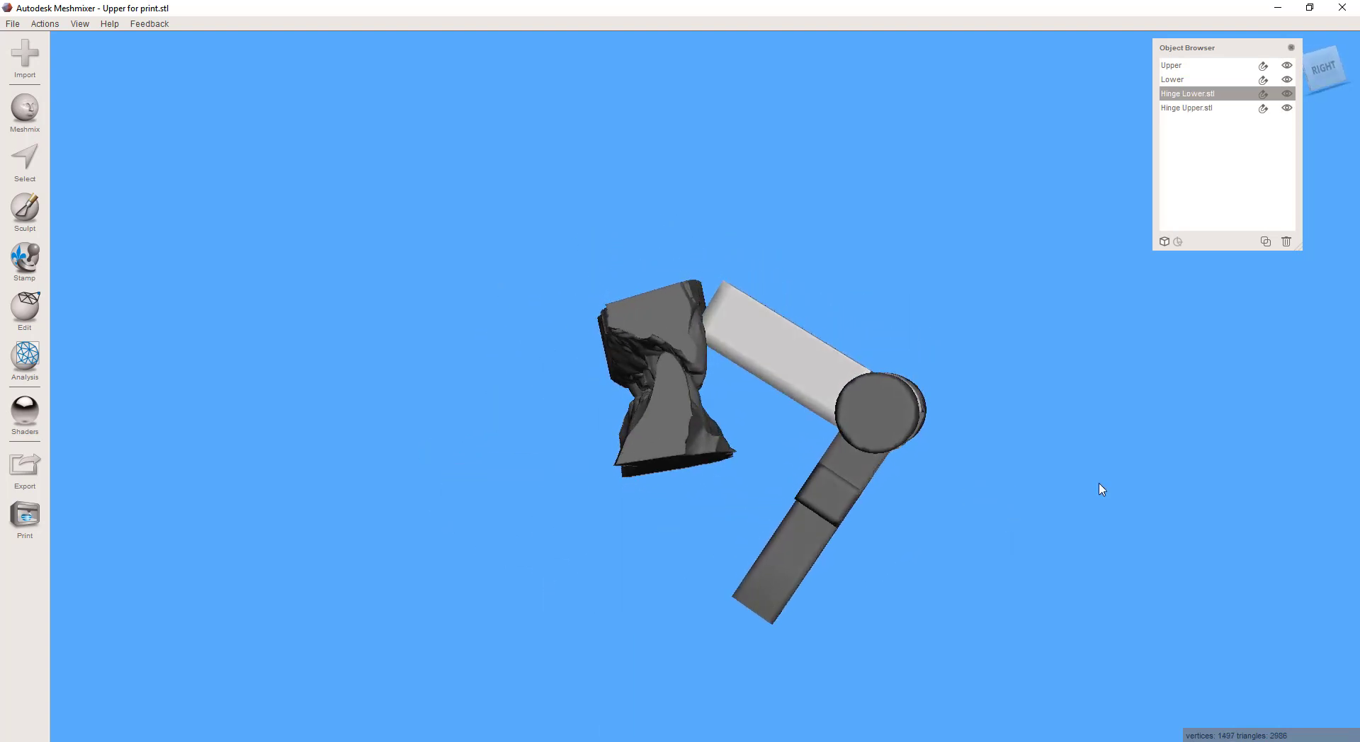
left_click(1194, 109, "shift")
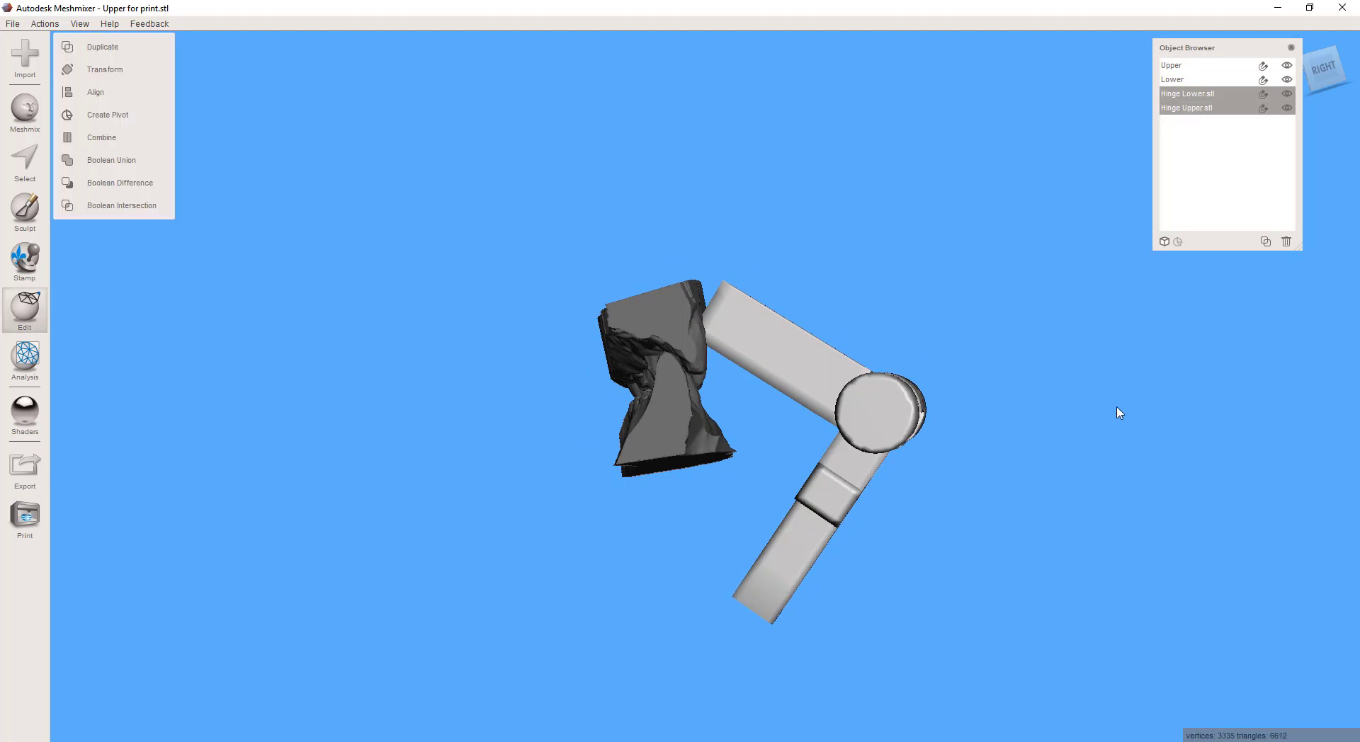
key("t")
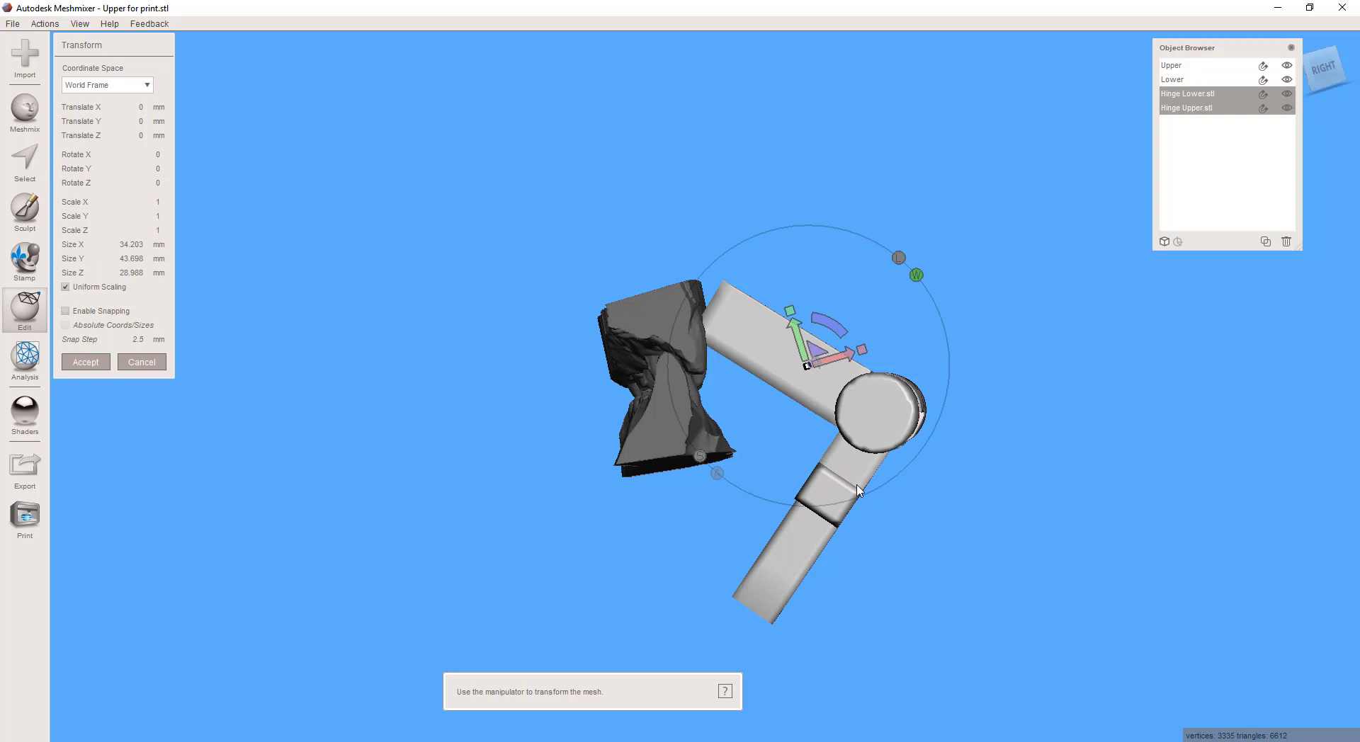
right_click_drag(776, 428, 781, 565)
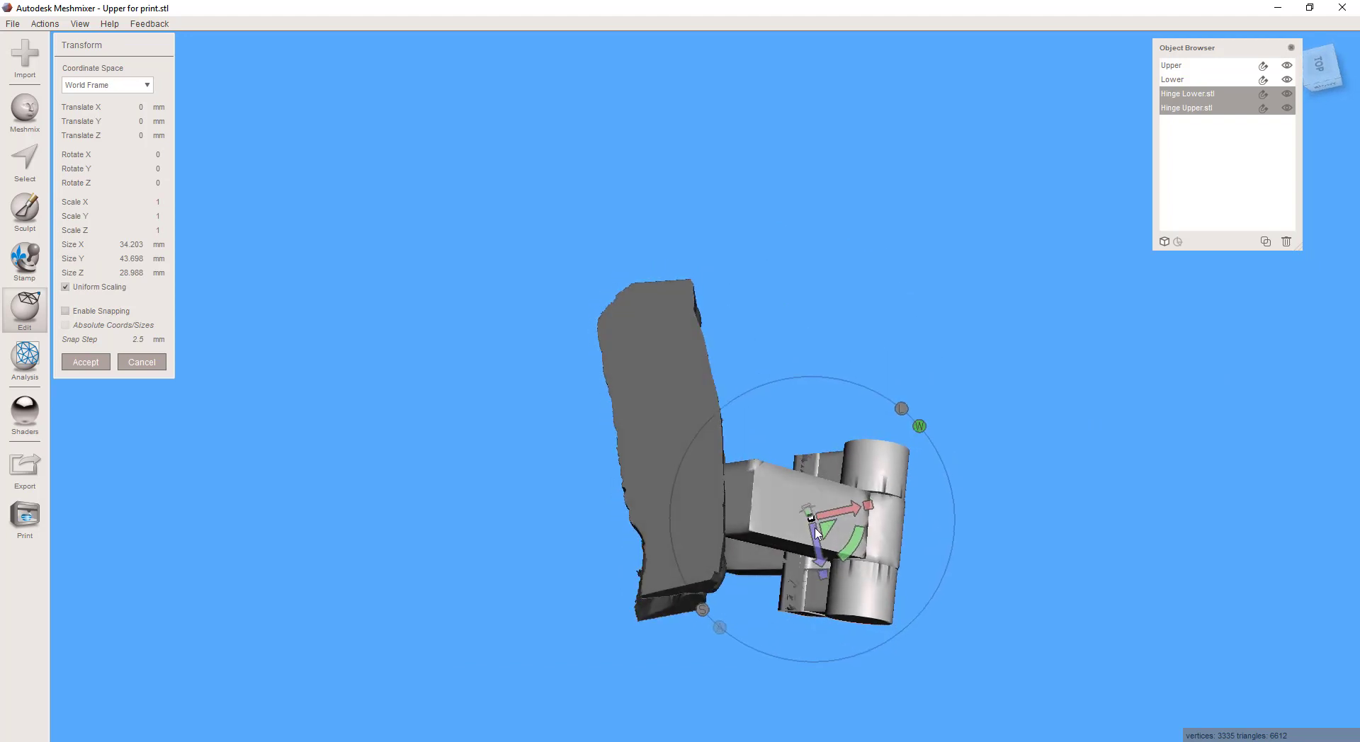
left_click_drag(826, 530, 731, 140)
right_click_drag(409, 199, 434, 224)
left_click_drag(698, 234, 648, 277)
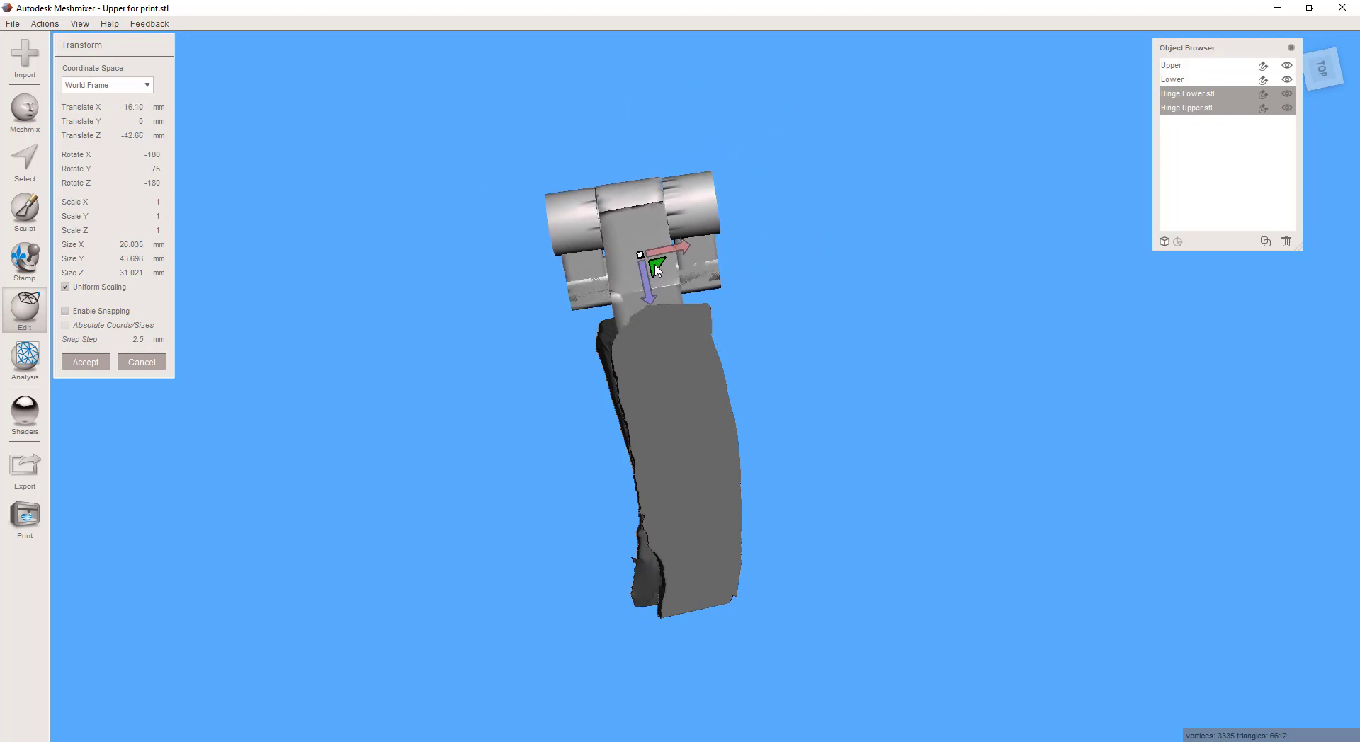
Raise the hinge pair to about Y 14.4 mm, tilt it to an X rotation of about -169.6 degrees, and accept the transform
right_click_drag(604, 503, 319, 280)
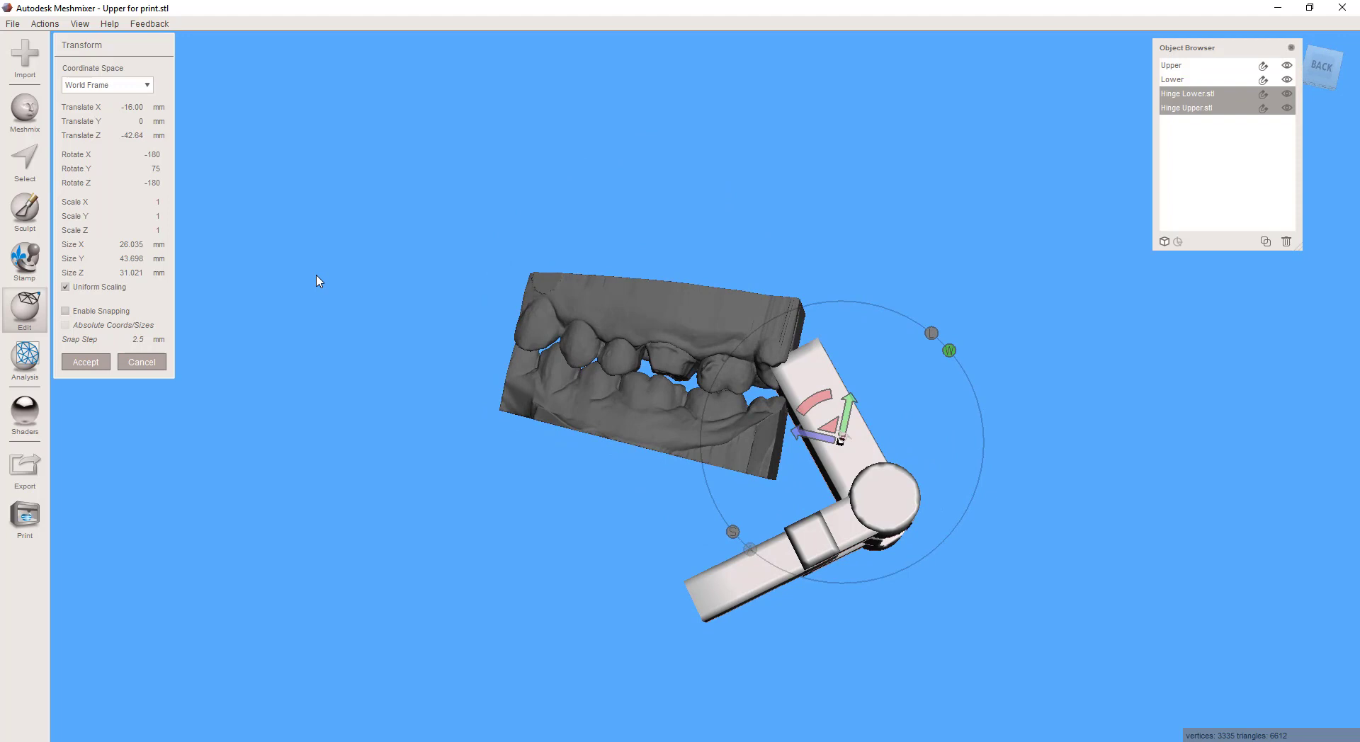
left_click_drag(850, 409, 868, 325)
right_click_drag(369, 383, 382, 489)
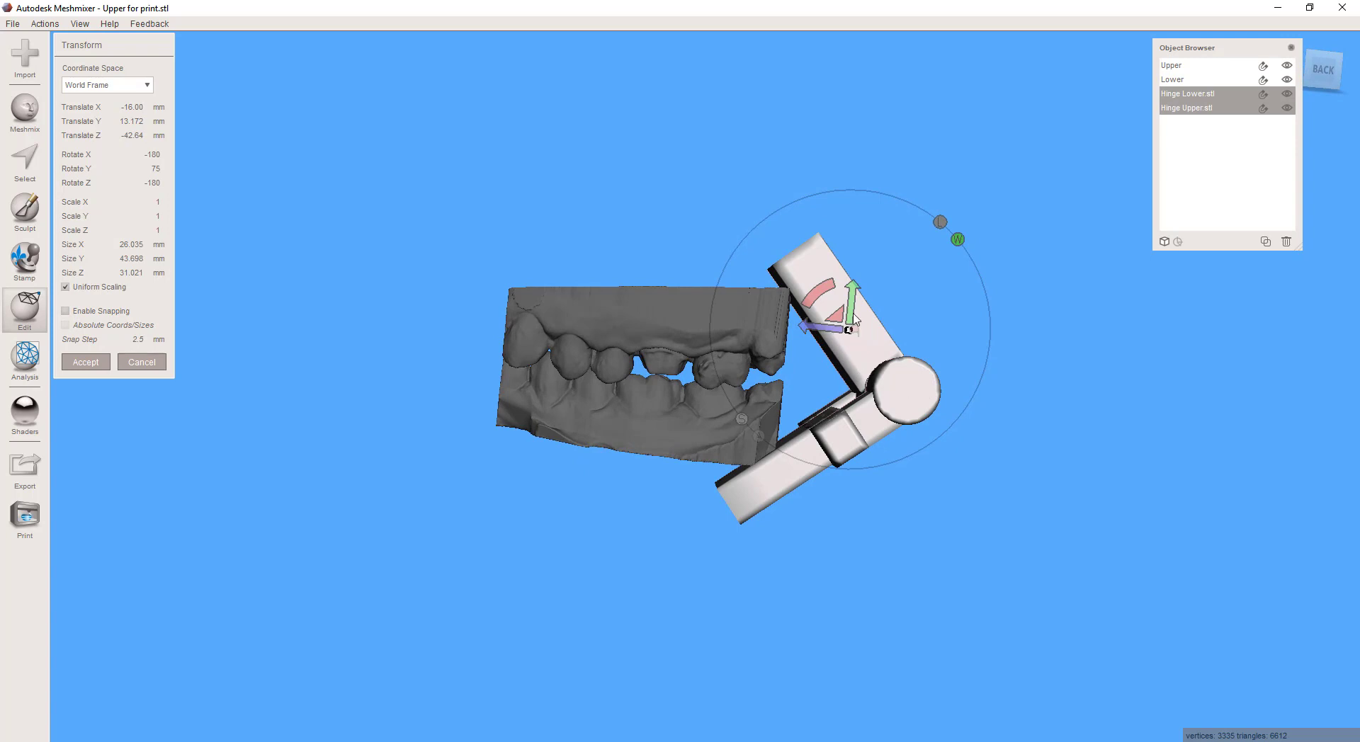
left_click_drag(853, 309, 855, 302)
right_click_drag(729, 374, 747, 383)
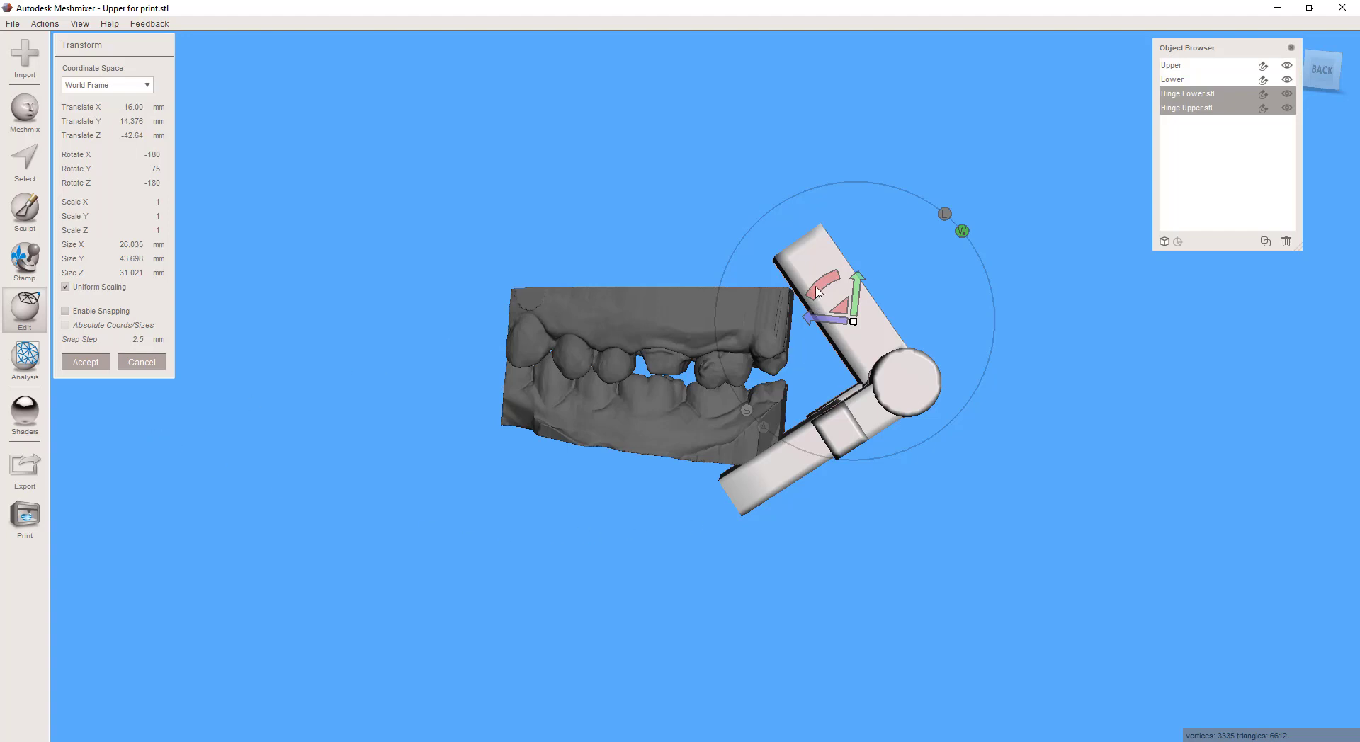
left_click_drag(816, 292, 812, 369)
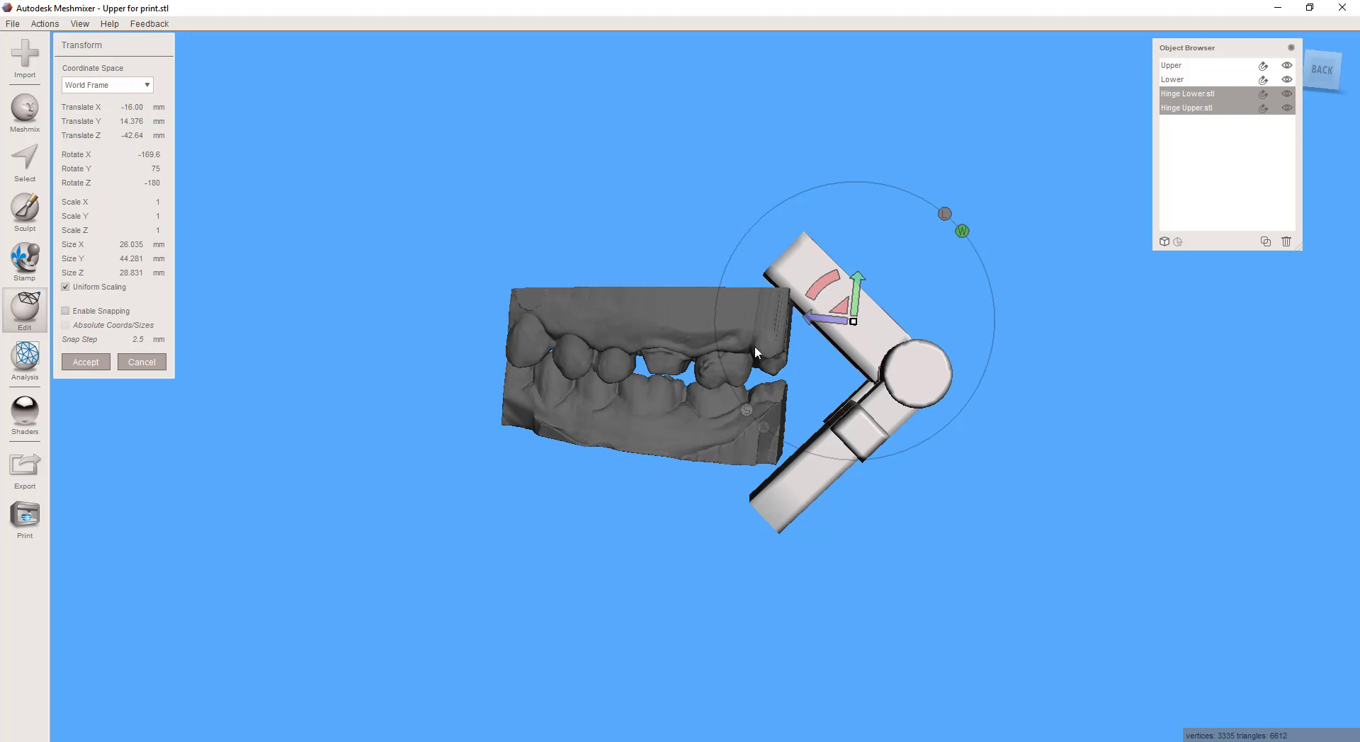
left_click(88, 363)
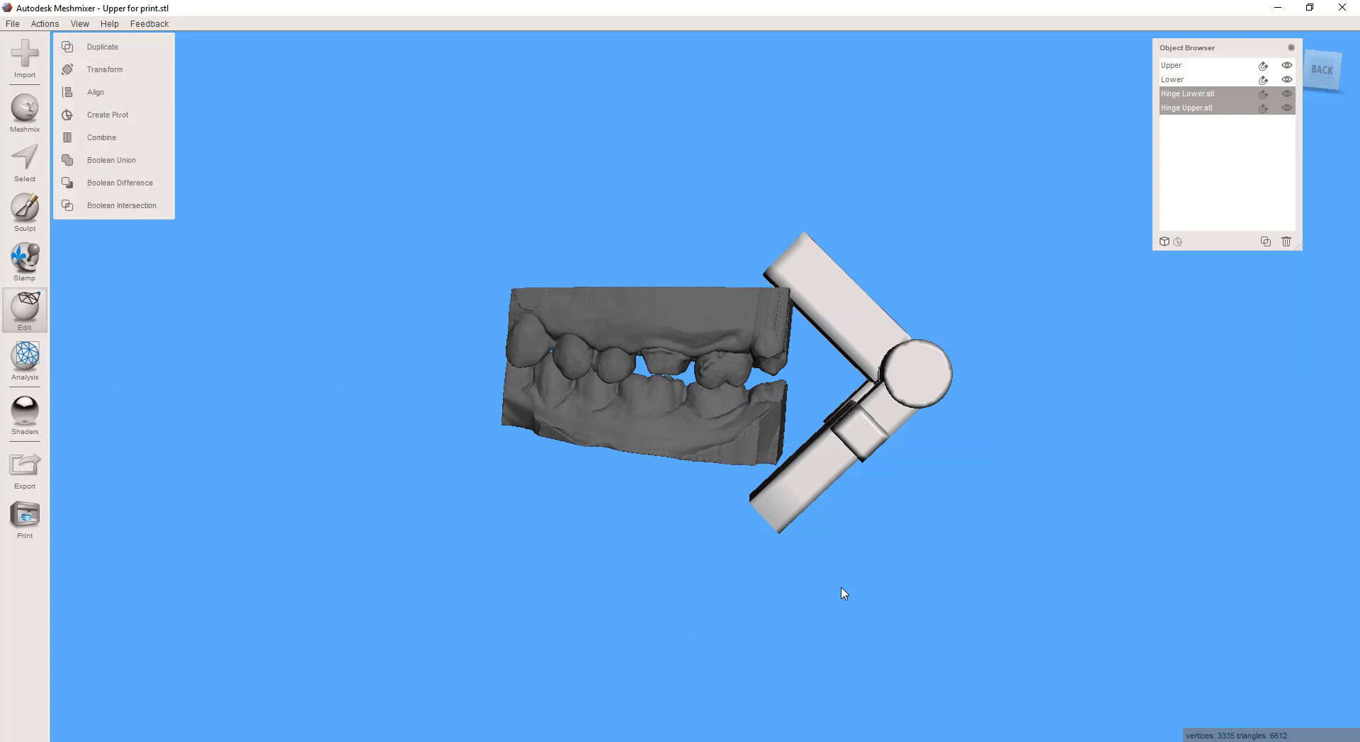
Select a patch on the upper model's rear face, pull it out into the nearby hinge arm, and clear the selection
right_click_drag(843, 594, 870, 322)
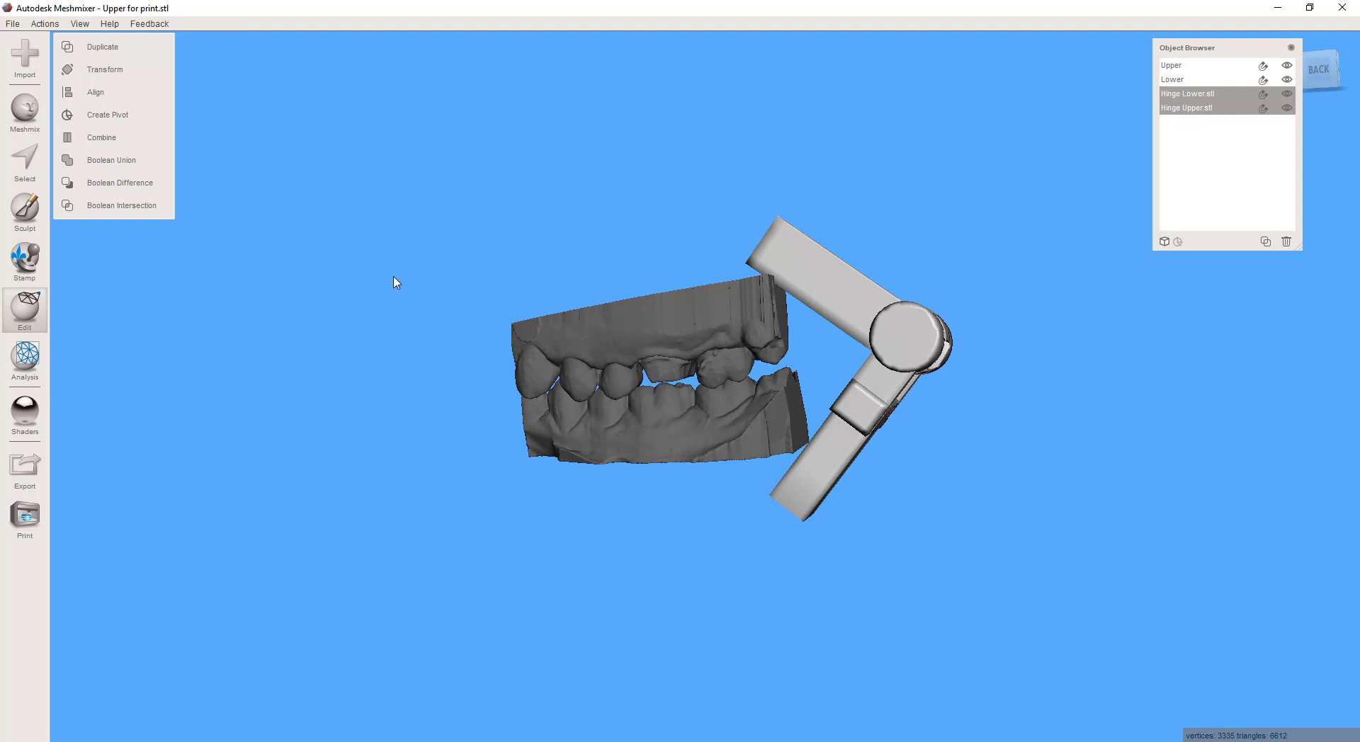
left_click(674, 330)
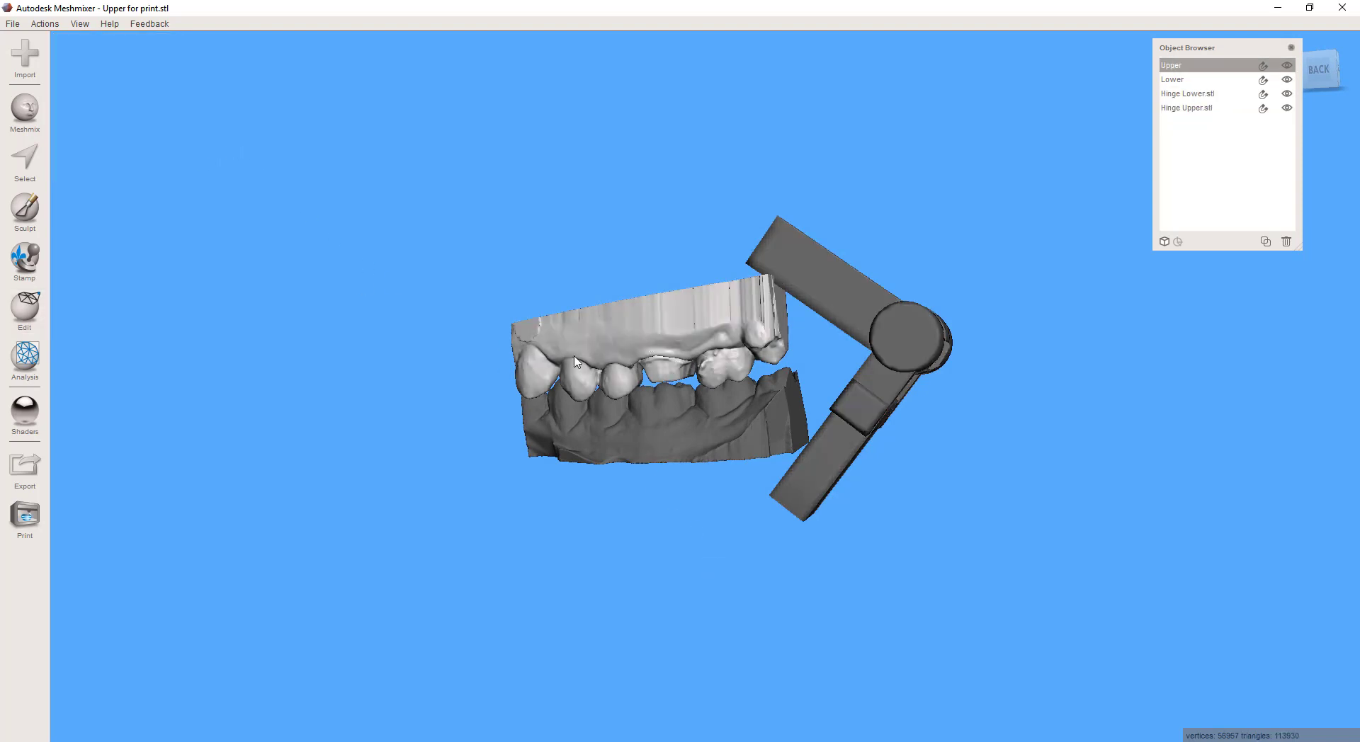
right_click_drag(574, 356, 723, 295)
left_click(34, 158)
left_click_drag(771, 294, 767, 299)
mouse_move(1265, 452)
right_mouse_down()
mouse_move(1203, 488)
mouse_move(1218, 494)
right_mouse_up()
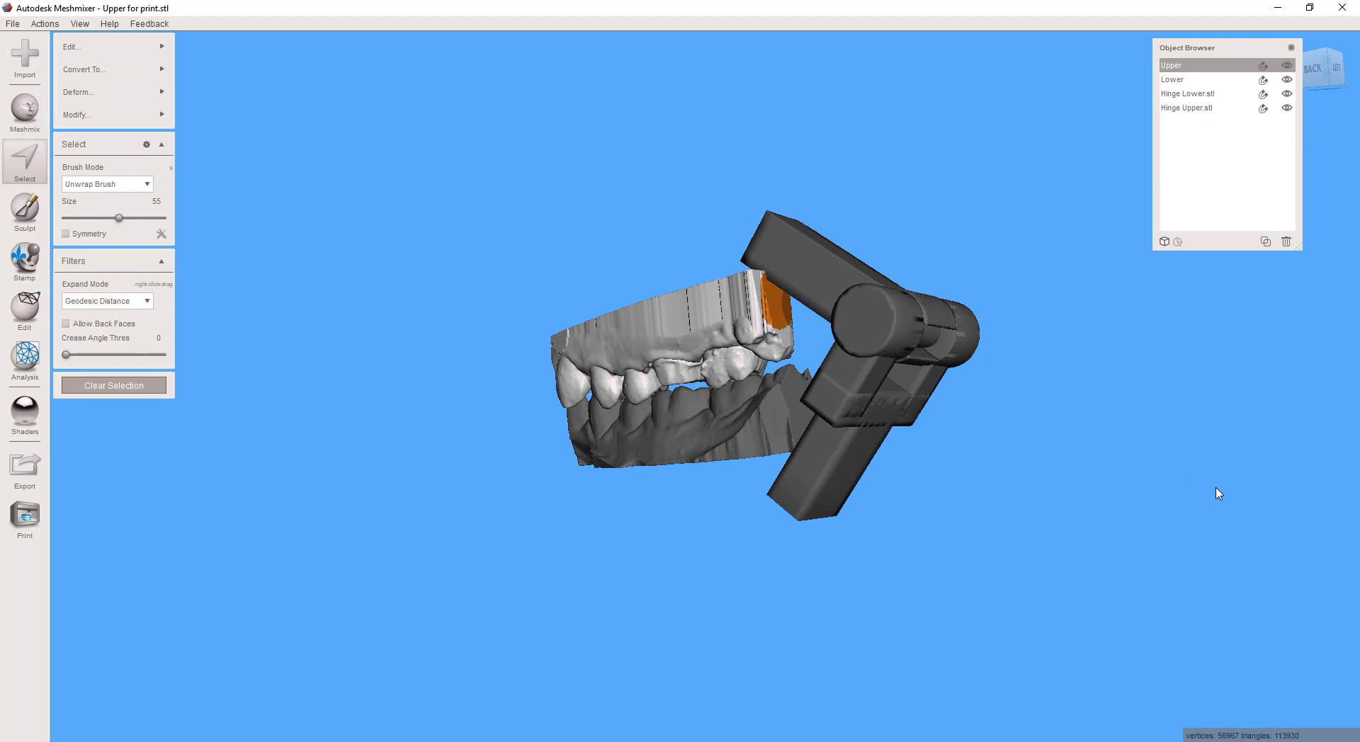
key("t")
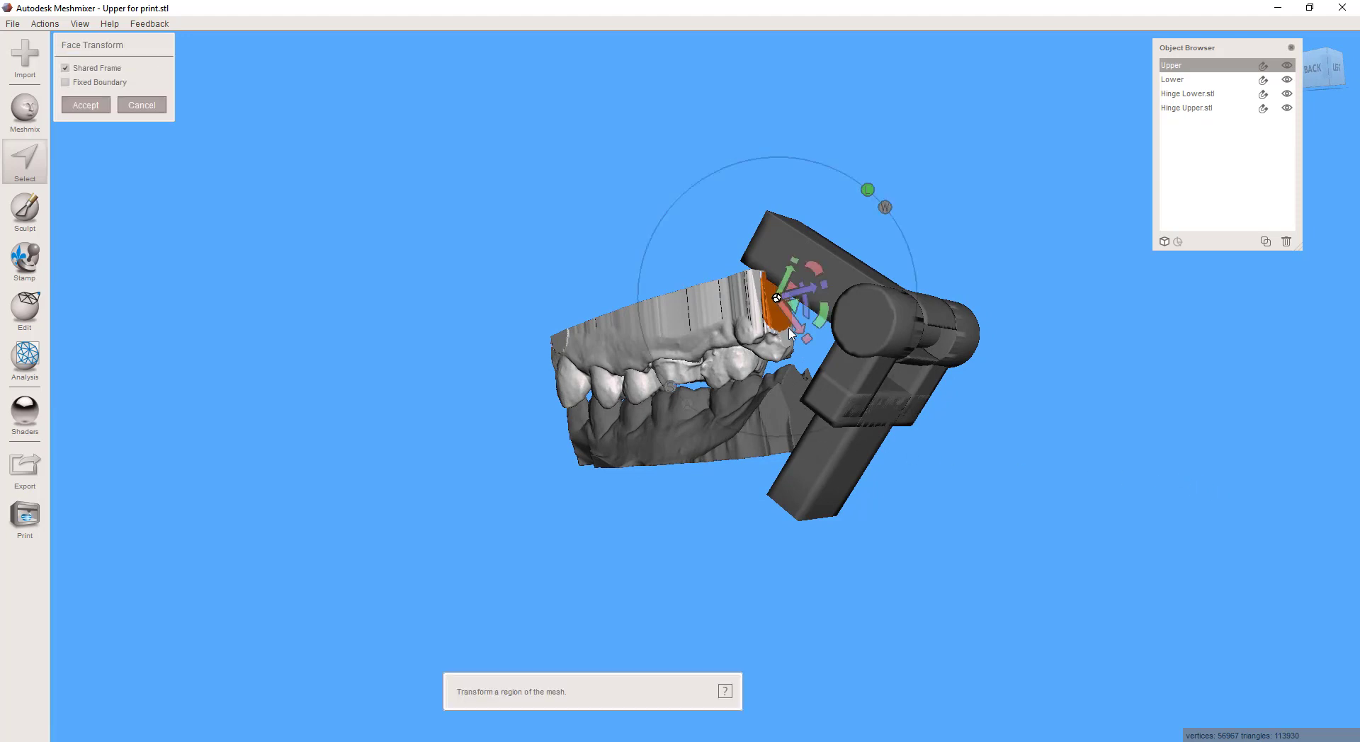
right_click_drag(788, 331, 920, 374)
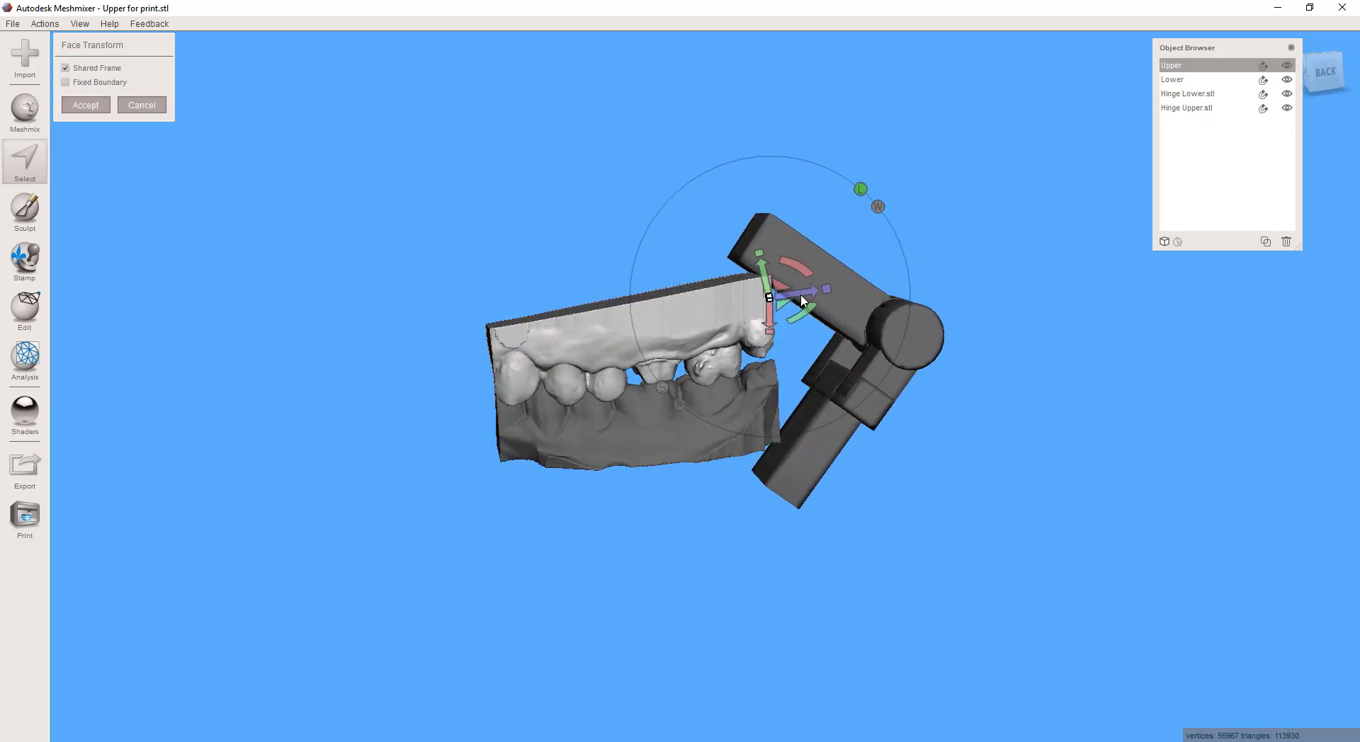
left_click_drag(801, 295, 813, 266)
right_click_drag(811, 418, 855, 407)
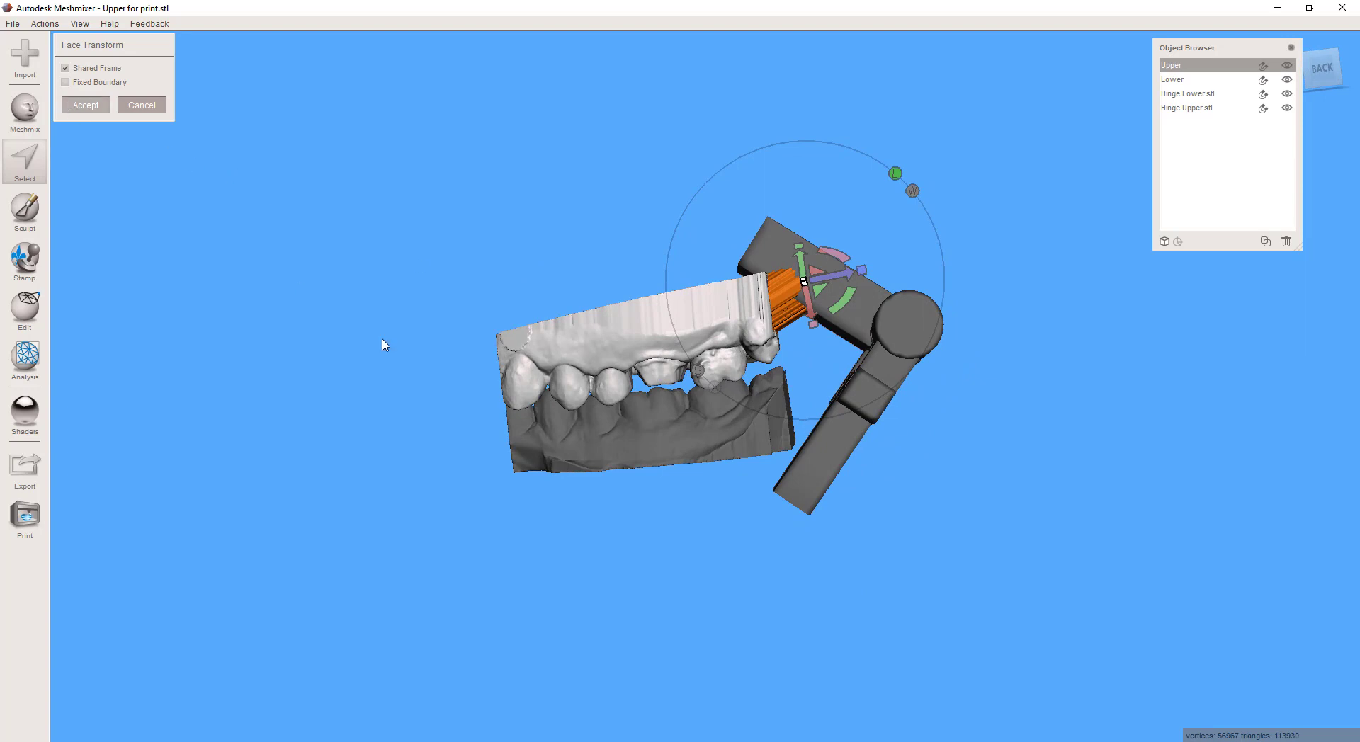
left_click(693, 443)
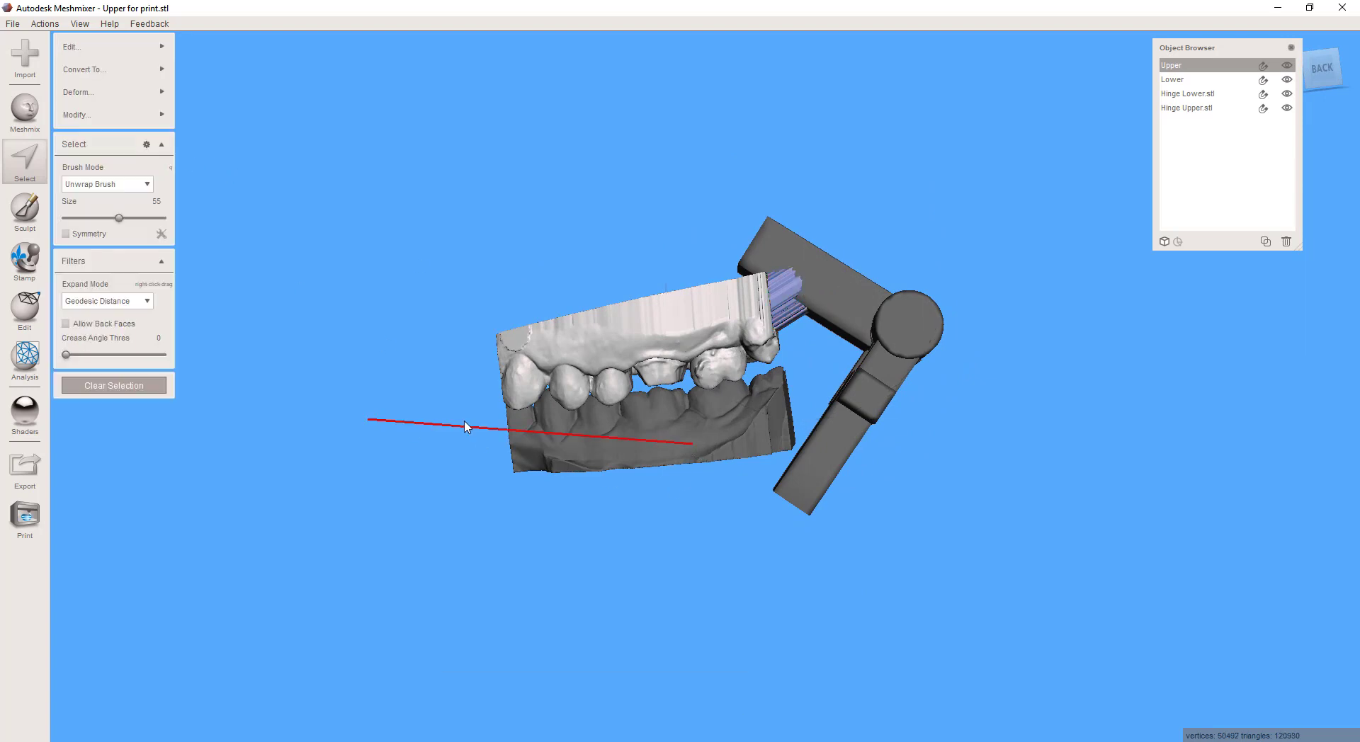
left_click(133, 393)
Select a patch on the lower model's rear face and pull it out into the nearby hinge arm
left_click(714, 423)
right_click_drag(293, 396, 209, 354)
left_click(27, 172)
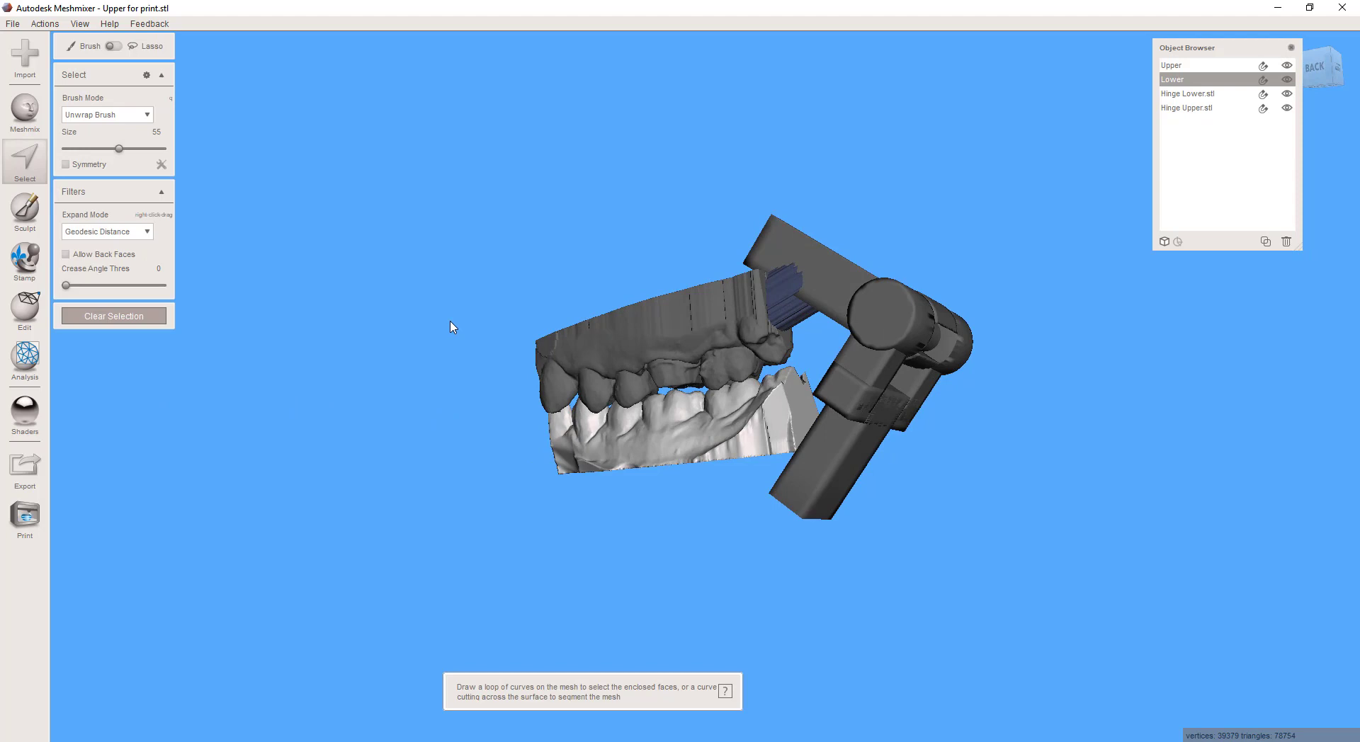
right_click_drag(451, 326, 792, 341)
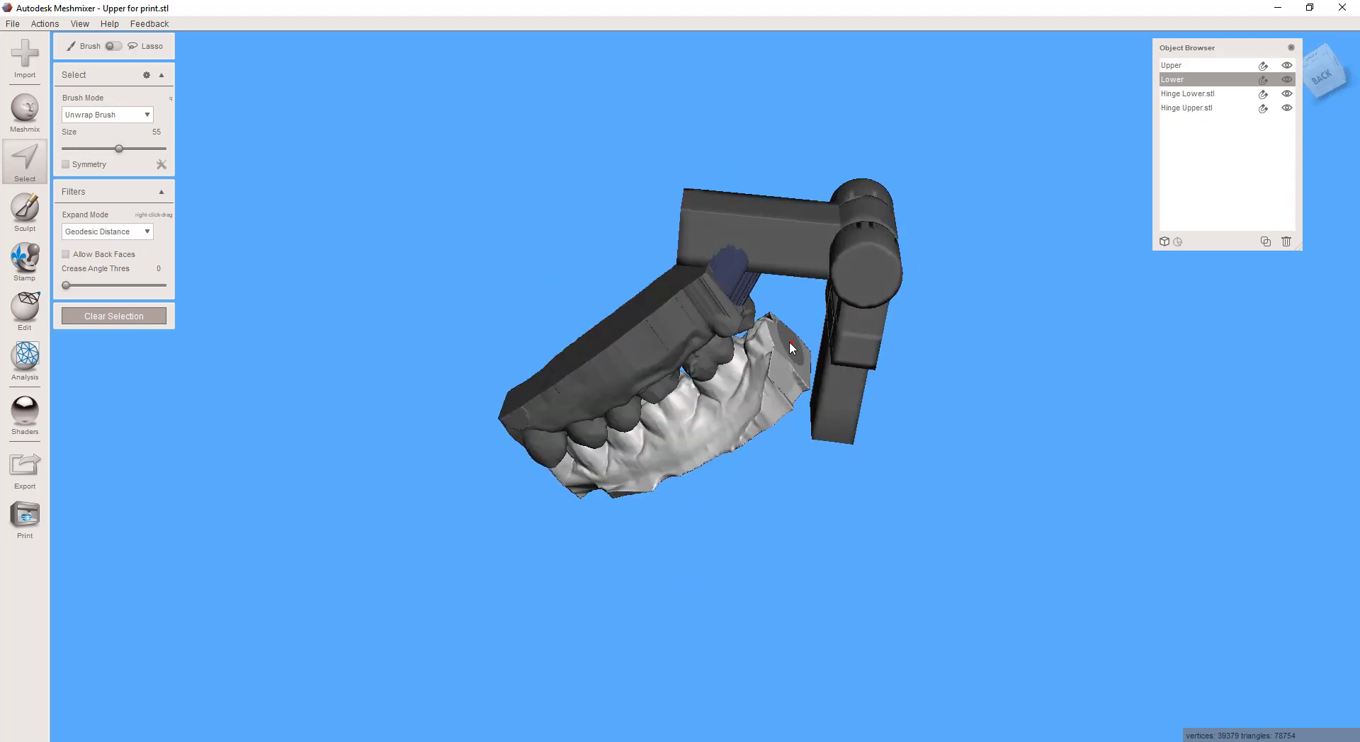
key("t")
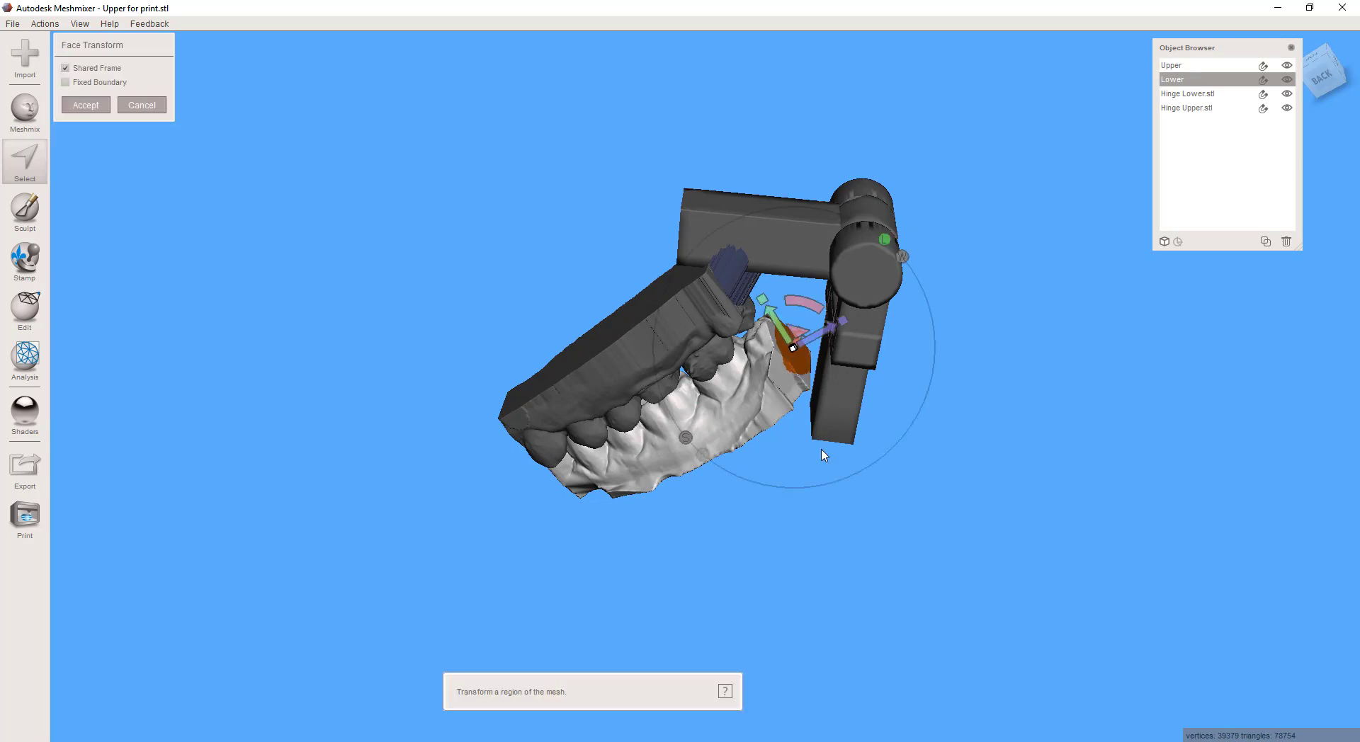
mouse_move(800, 365)
right_mouse_down()
mouse_move(814, 416)
mouse_move(818, 383)
right_mouse_up()
left_click_drag(798, 349, 852, 336)
right_click_drag(846, 354, 796, 386)
key("Return")
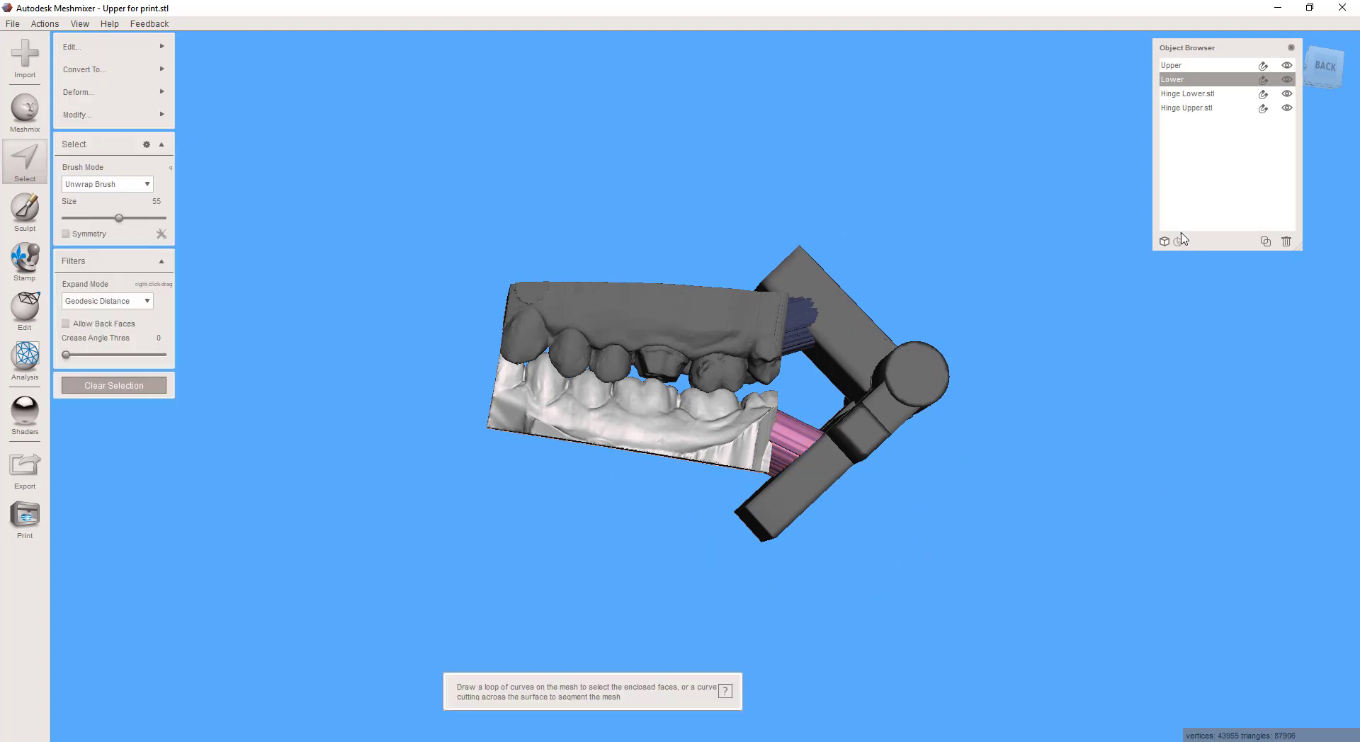
Combine the Upper model with the Hinge Lower part, whose arm meets the upper model's extension
left_click(1176, 66)
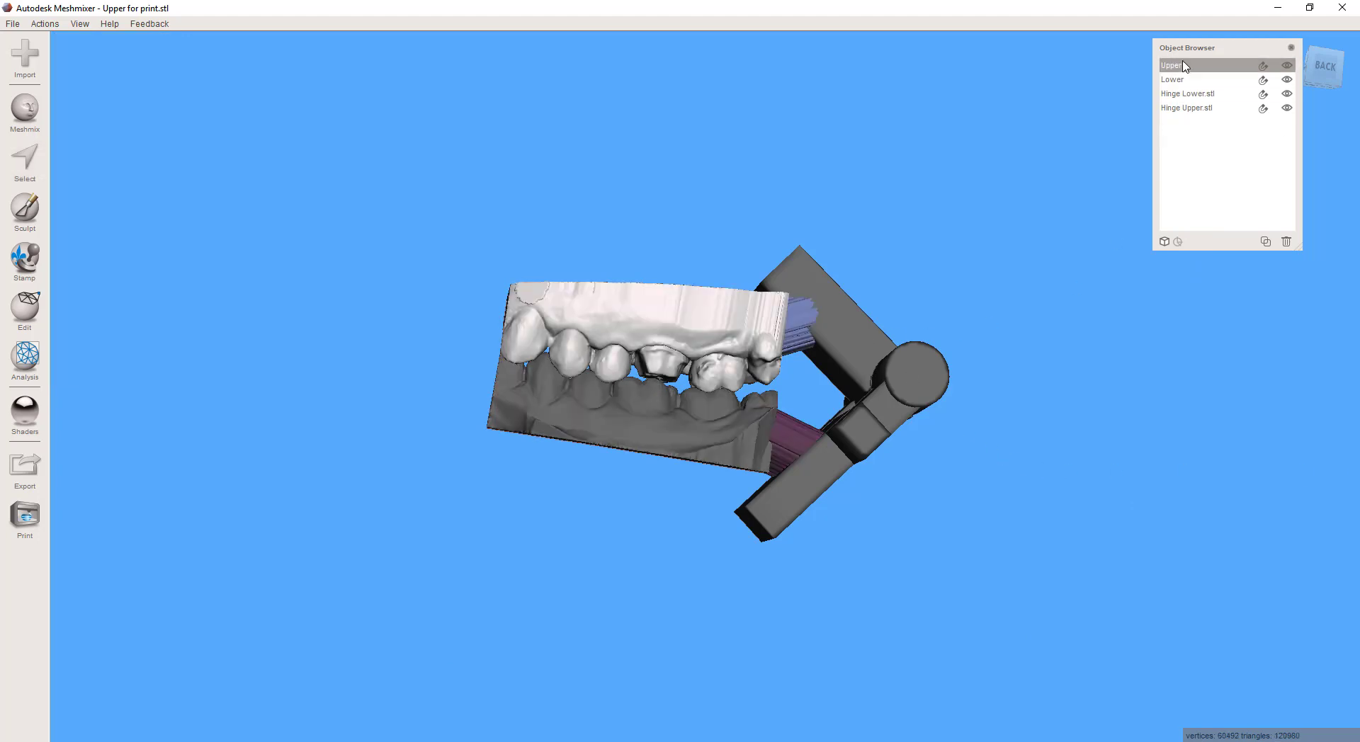
left_click(1189, 108, "shift")
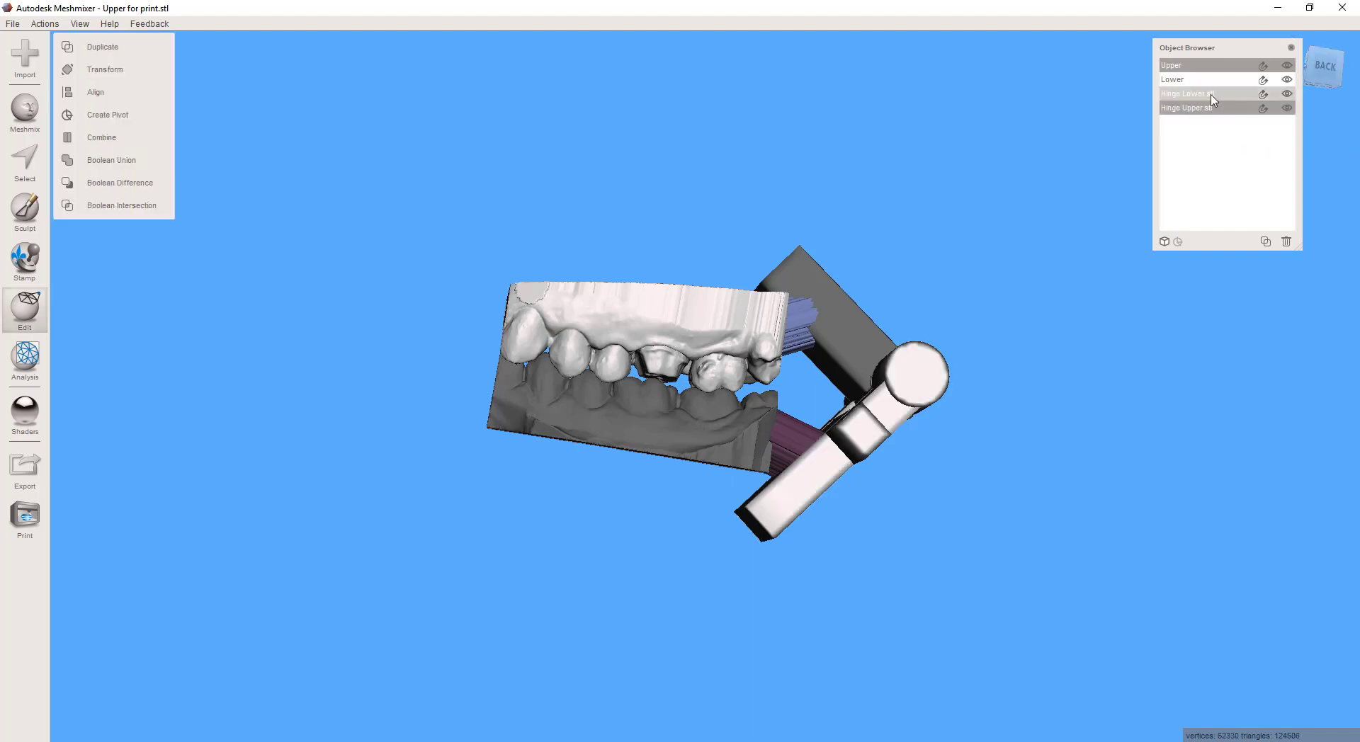
left_click(1211, 99, "shift")
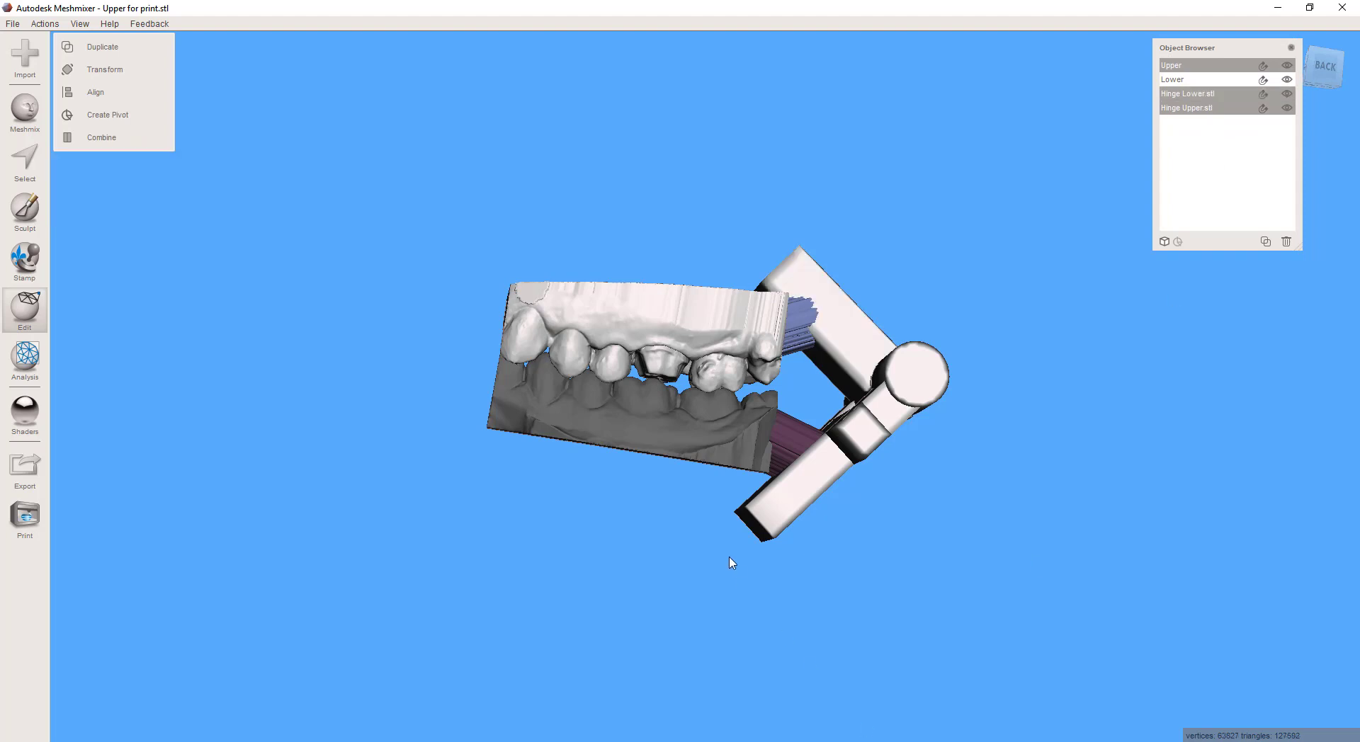
left_click(1218, 94)
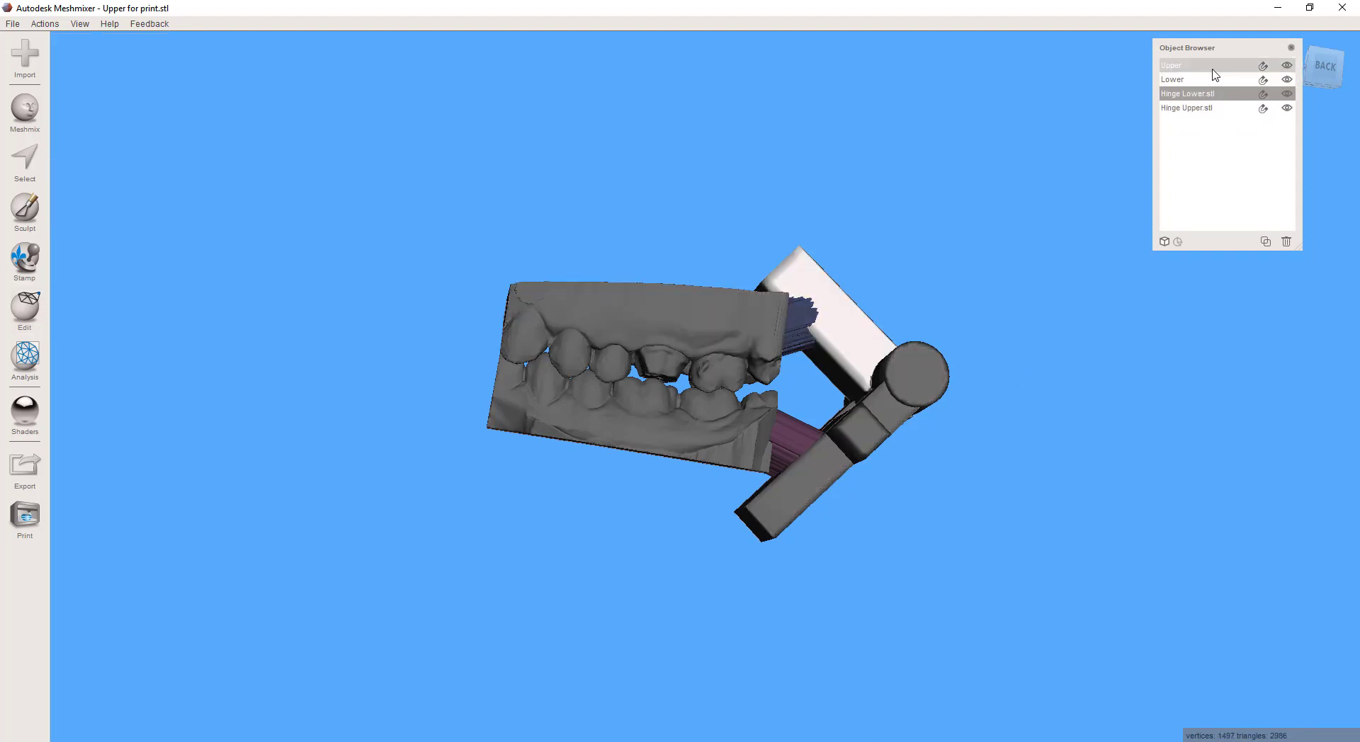
left_click(1213, 69, "shift")
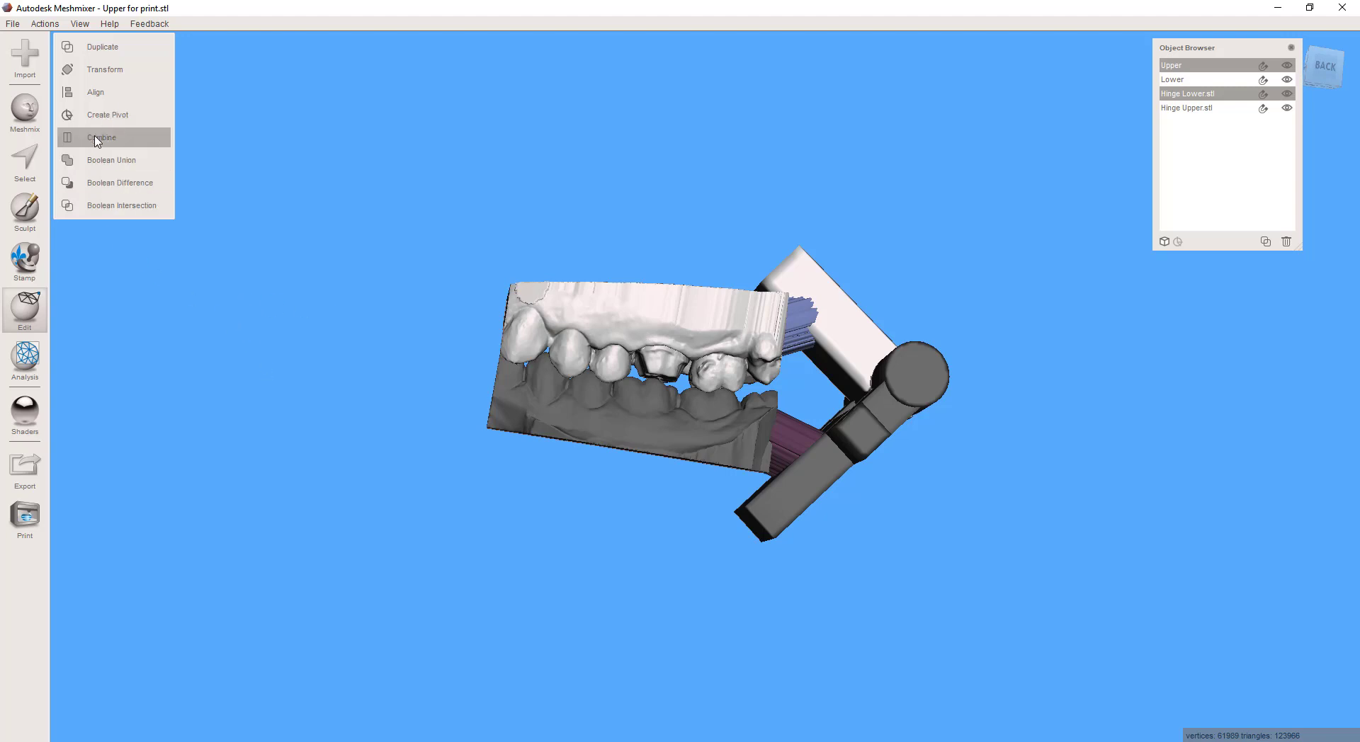
left_click(157, 160)
Combine the Lower model with the Hinge Upper part and hide the Upper model to check the joined piece
left_click(670, 452)
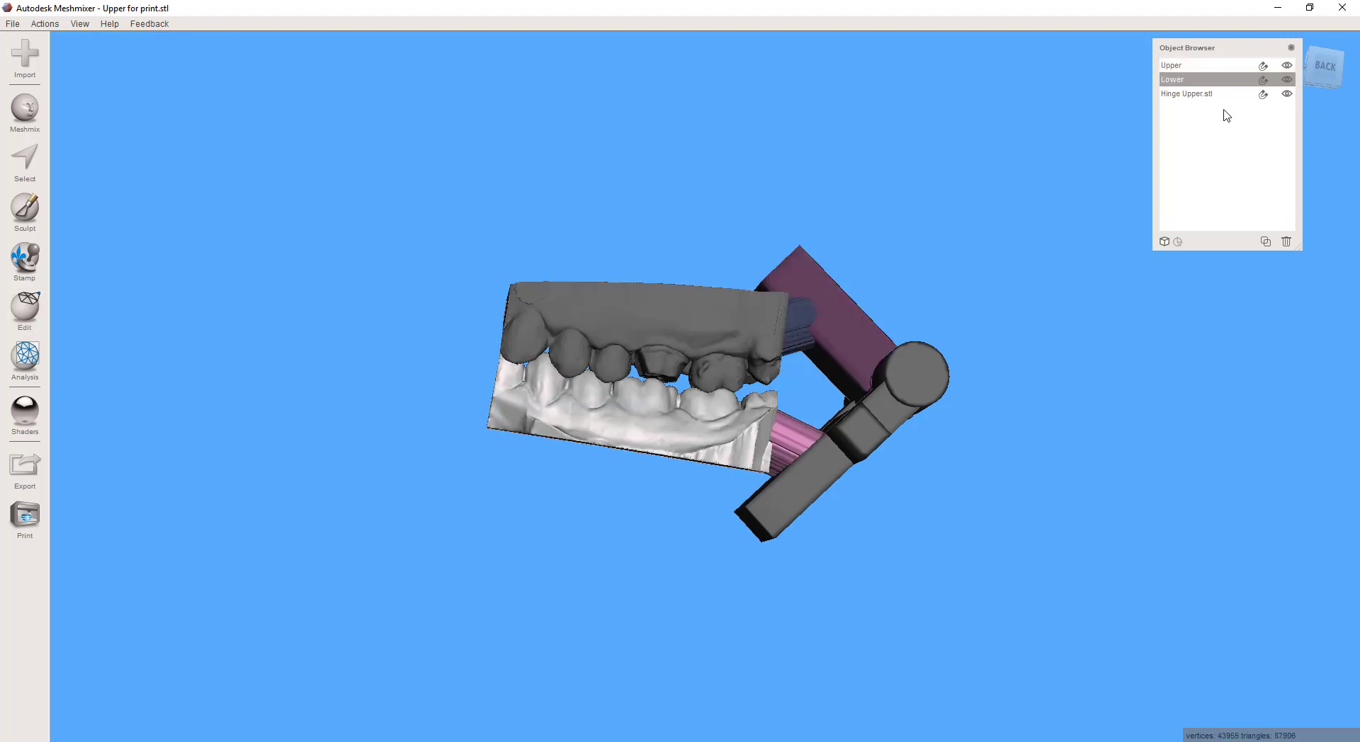
left_click(1218, 95, "shift")
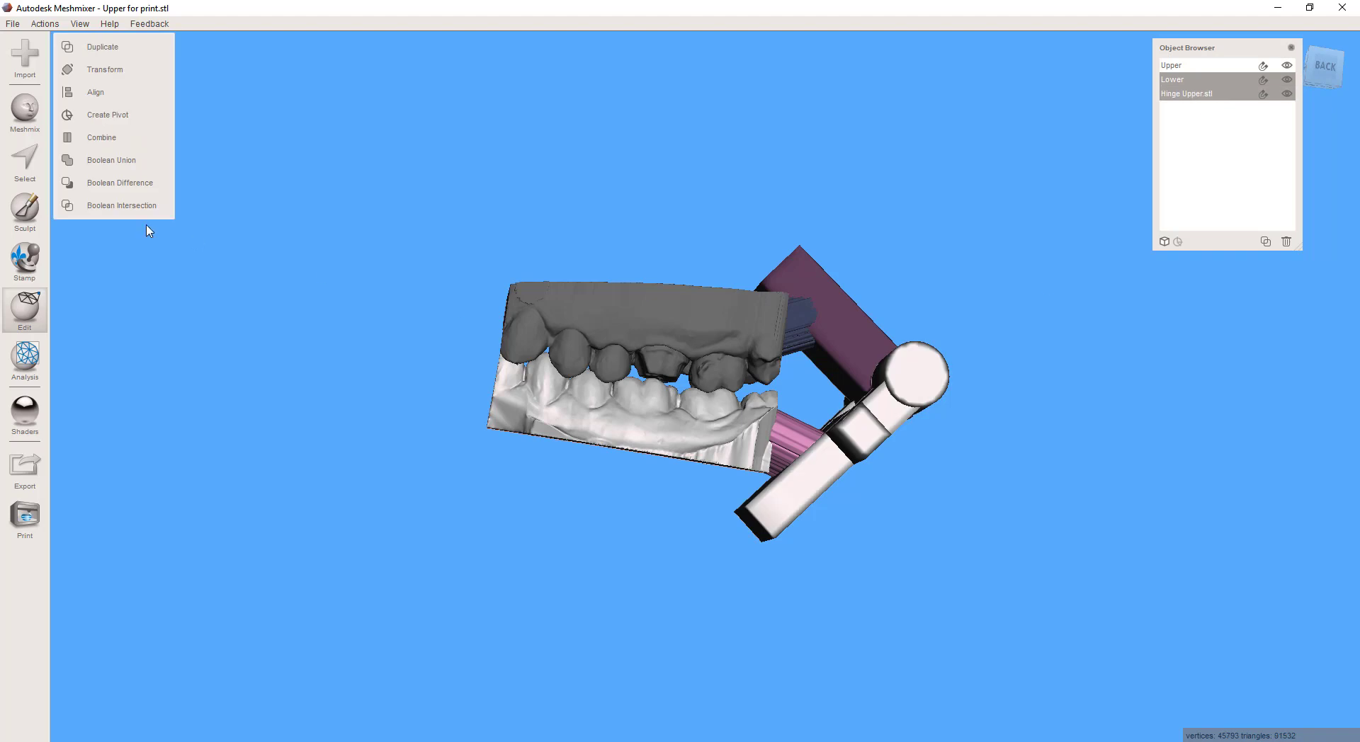
left_click(1286, 66)
right_click_drag(832, 309, 1053, 298)
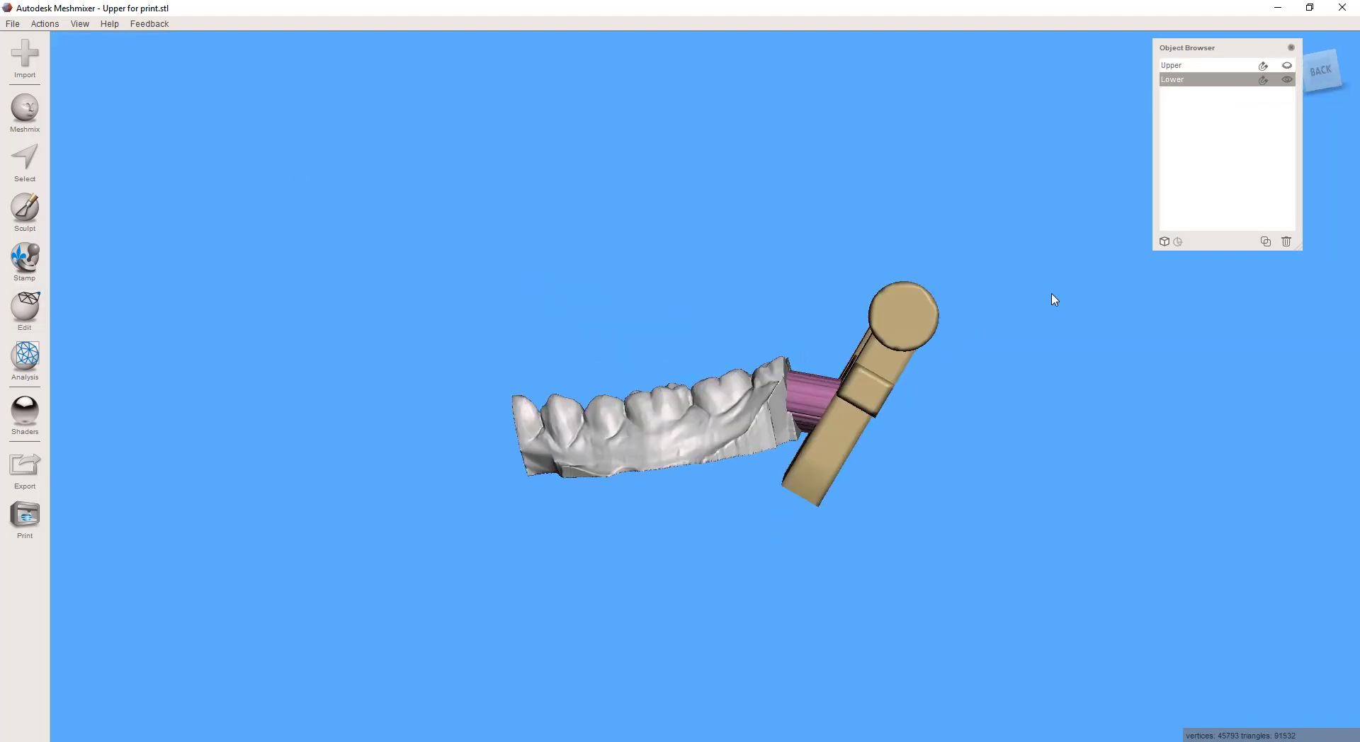
Show the combined Upper model with its hinge arm and hide the Lower model
left_click(1286, 65)
left_click(1287, 79)
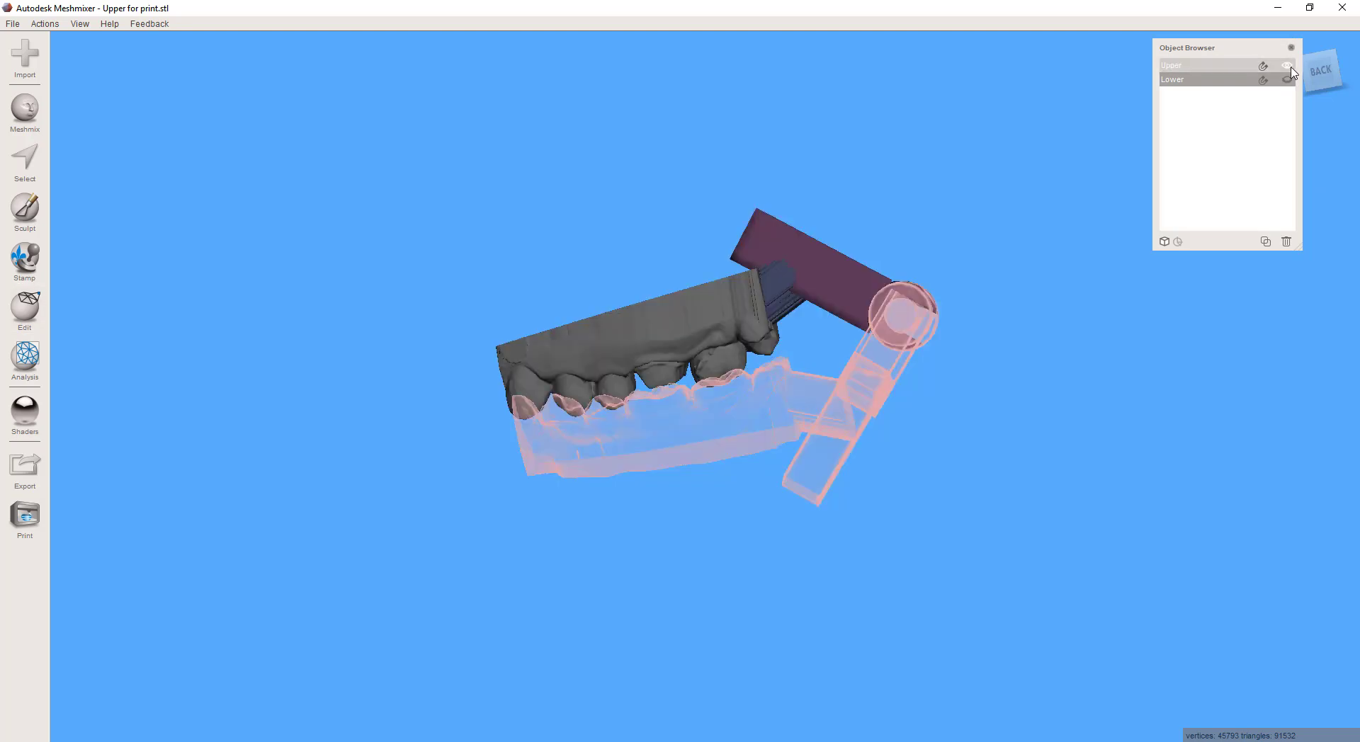
left_click(1287, 66)
left_click(1287, 65)
right_click_drag(865, 393, 795, 386)
Plane-cut the Upper model along its flat base, trimming the protruding hinge arm end, with Cut (Discard Half) and Remeshed Fill
left_click(822, 288)
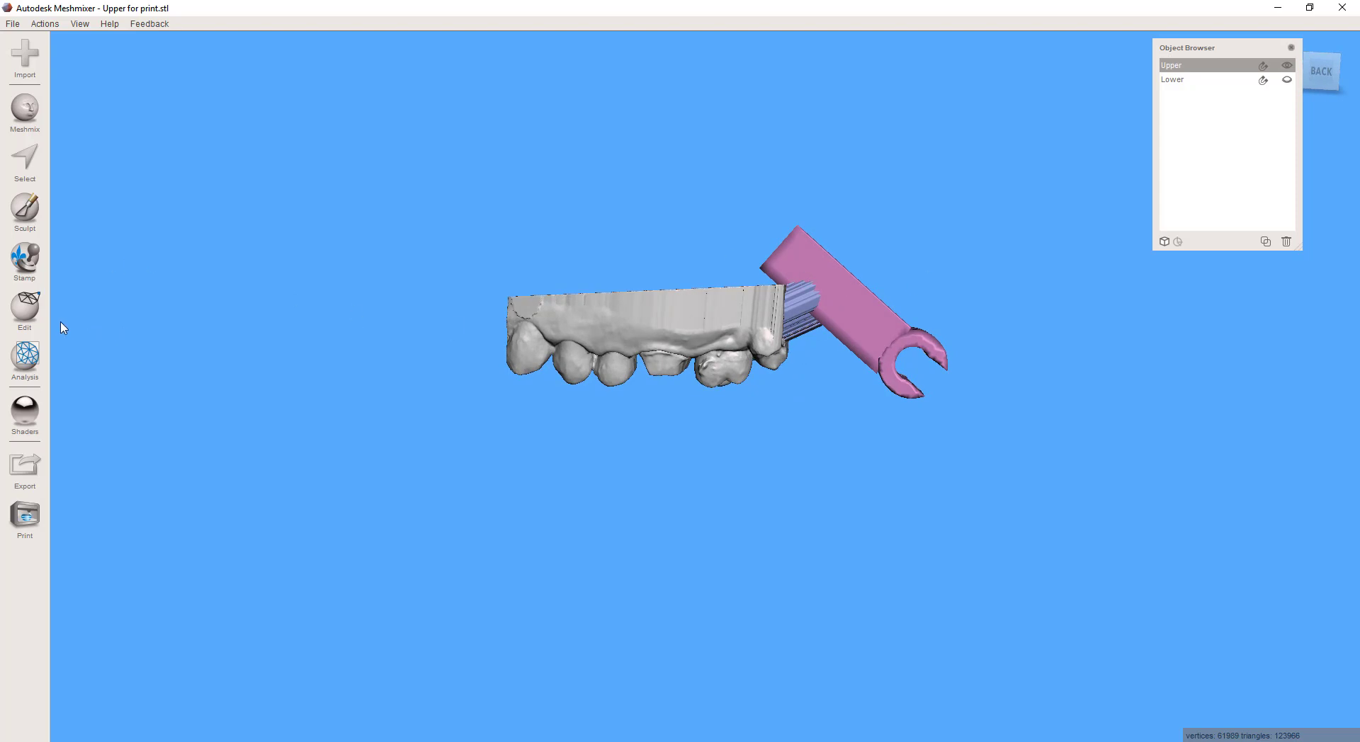
left_click(28, 316)
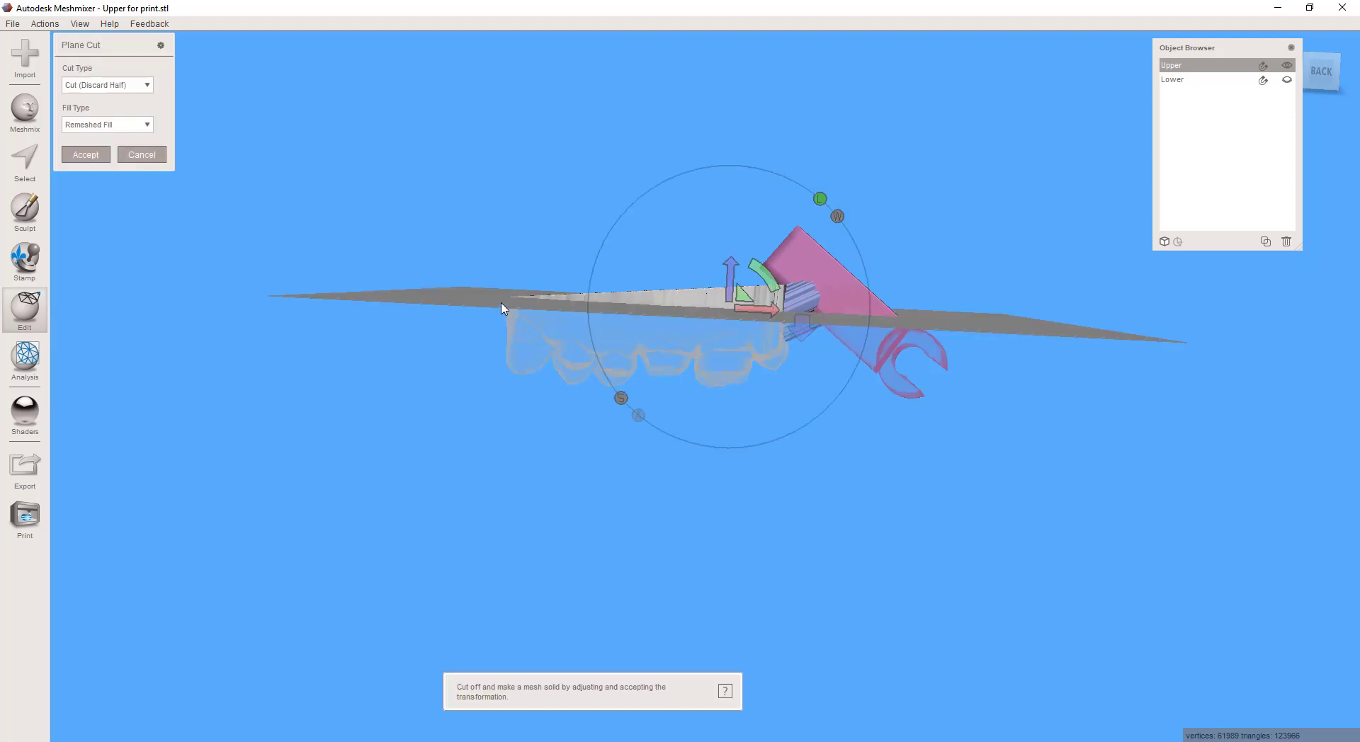
mouse_move(501, 304)
left_mouse_down()
mouse_move(963, 261)
mouse_move(1007, 279)
left_mouse_up()
right_click_drag(723, 341, 744, 449)
left_click(100, 147)
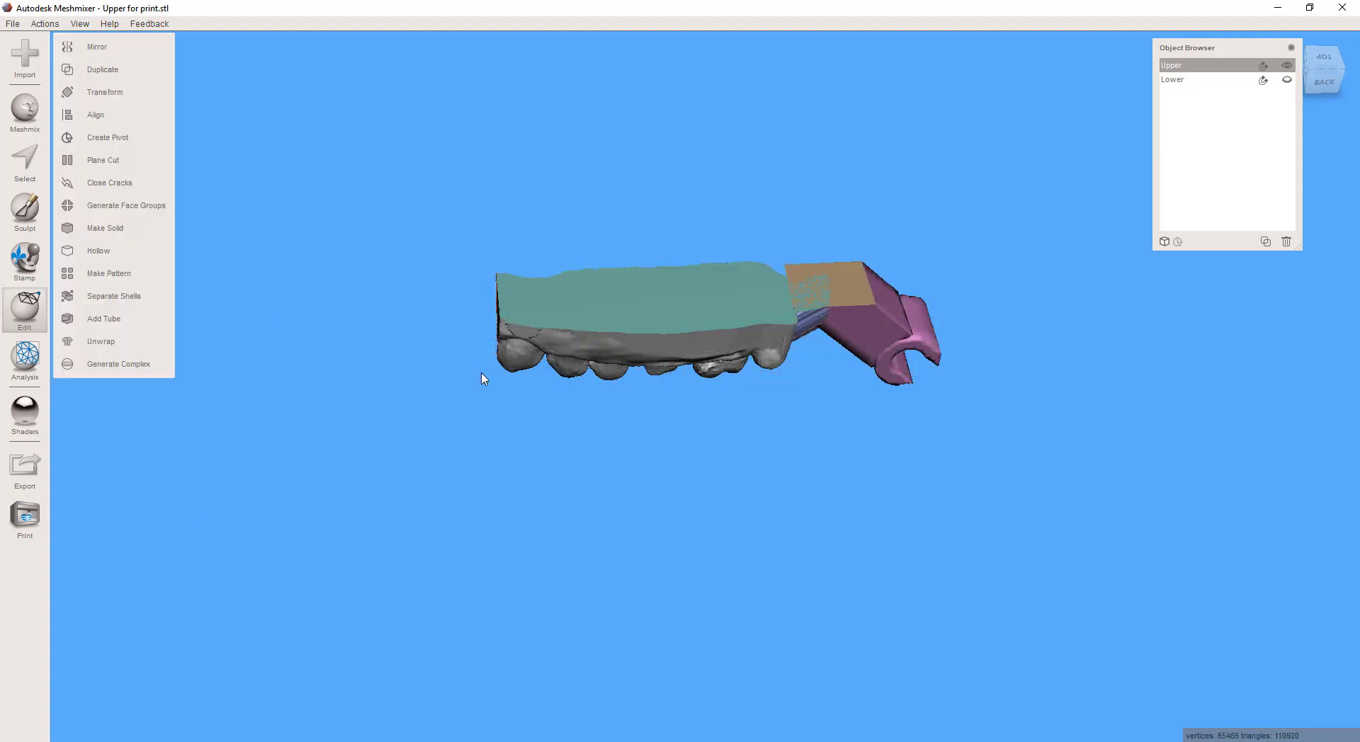
right_click_drag(543, 369, 477, 403)
Show the Lower model and plane-cut it along its base, trimming the protruding hinge arm end, with Cut (Discard Half) and Remeshed Fill
left_click(1197, 80)
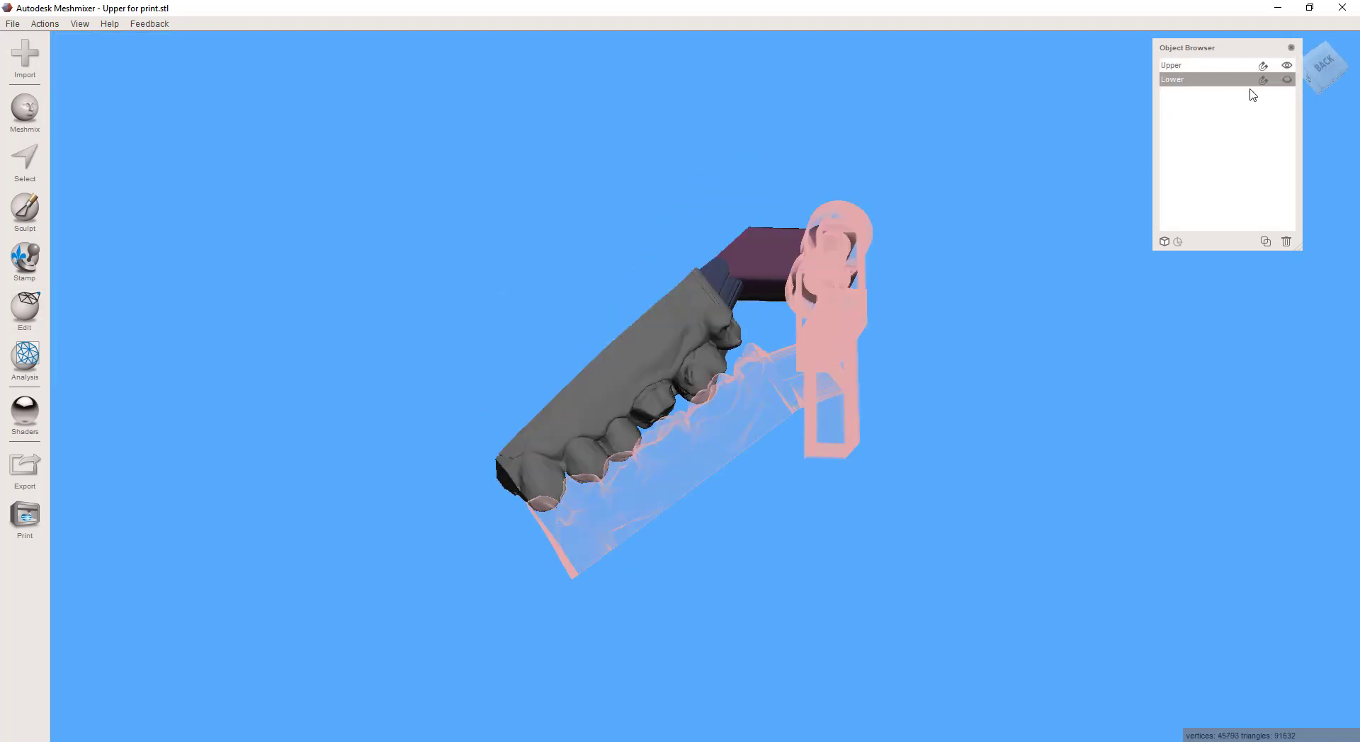
left_click(1287, 80)
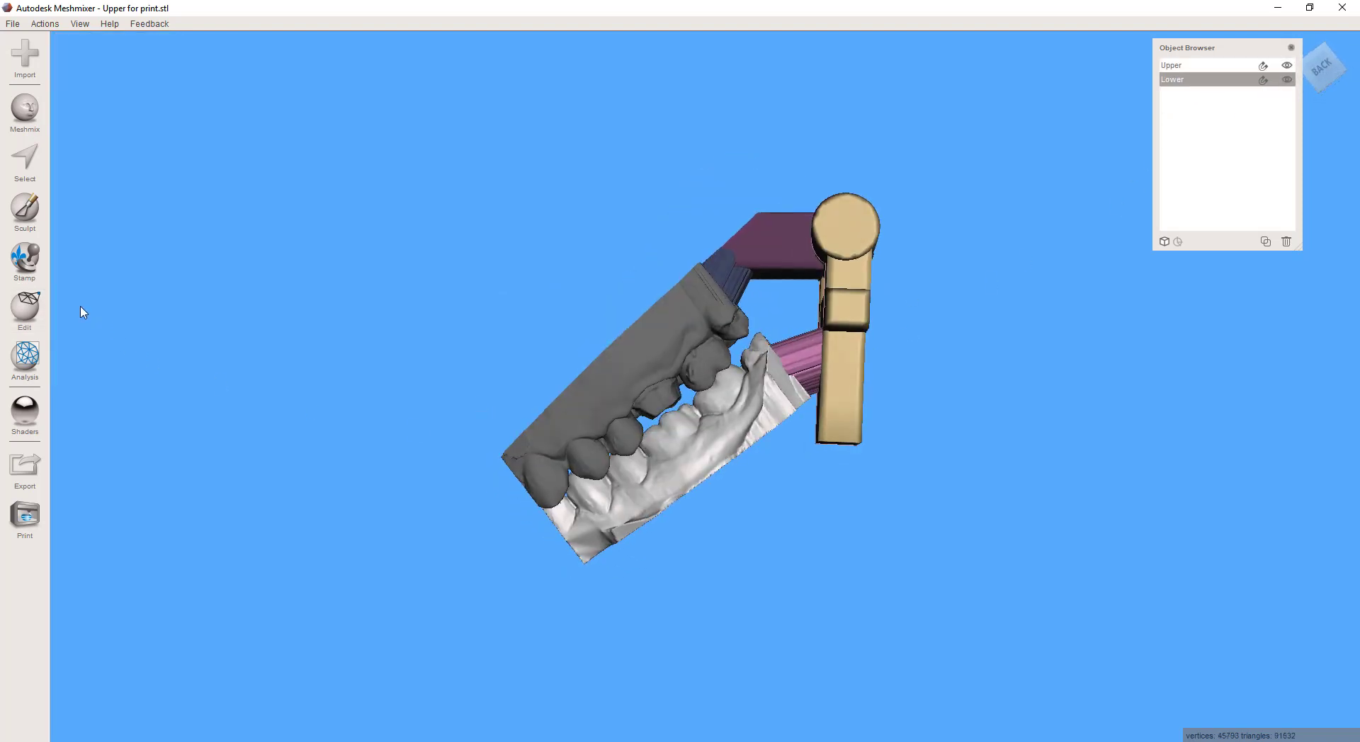
left_click(27, 312)
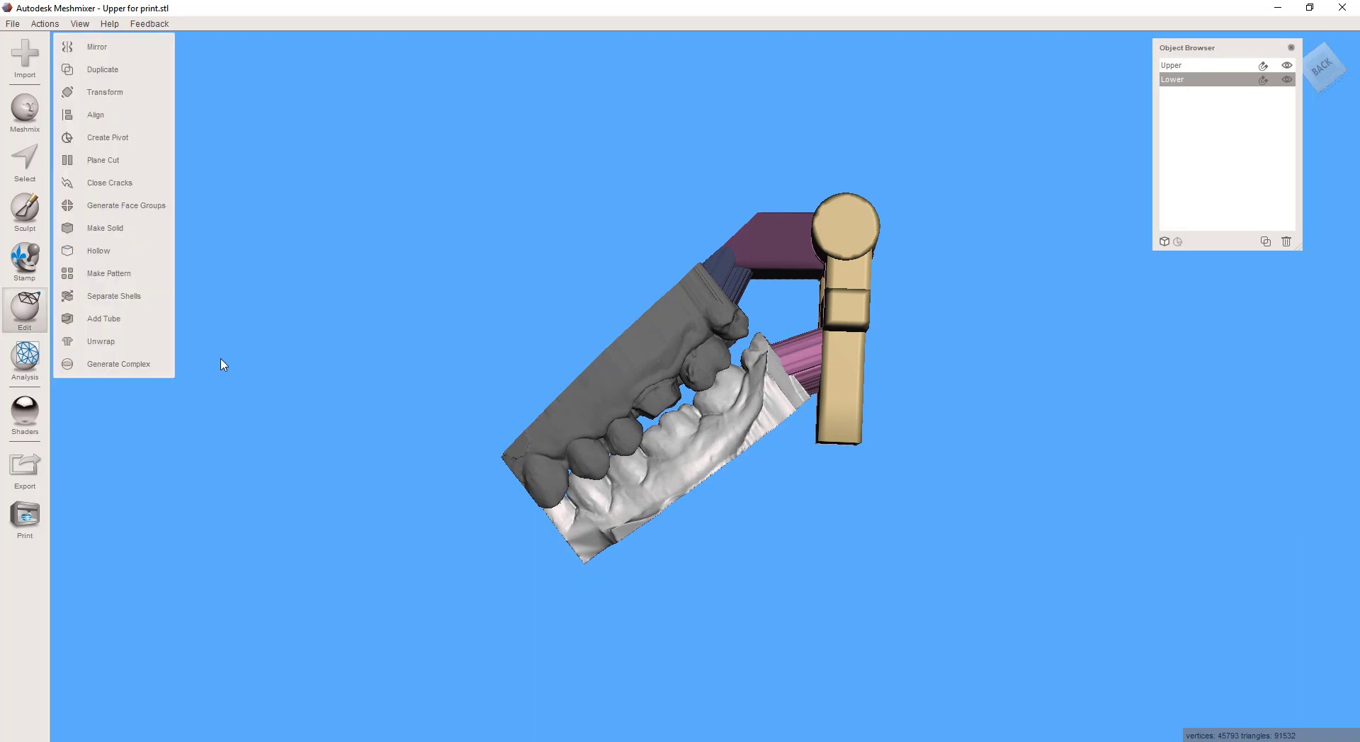
left_click(121, 164)
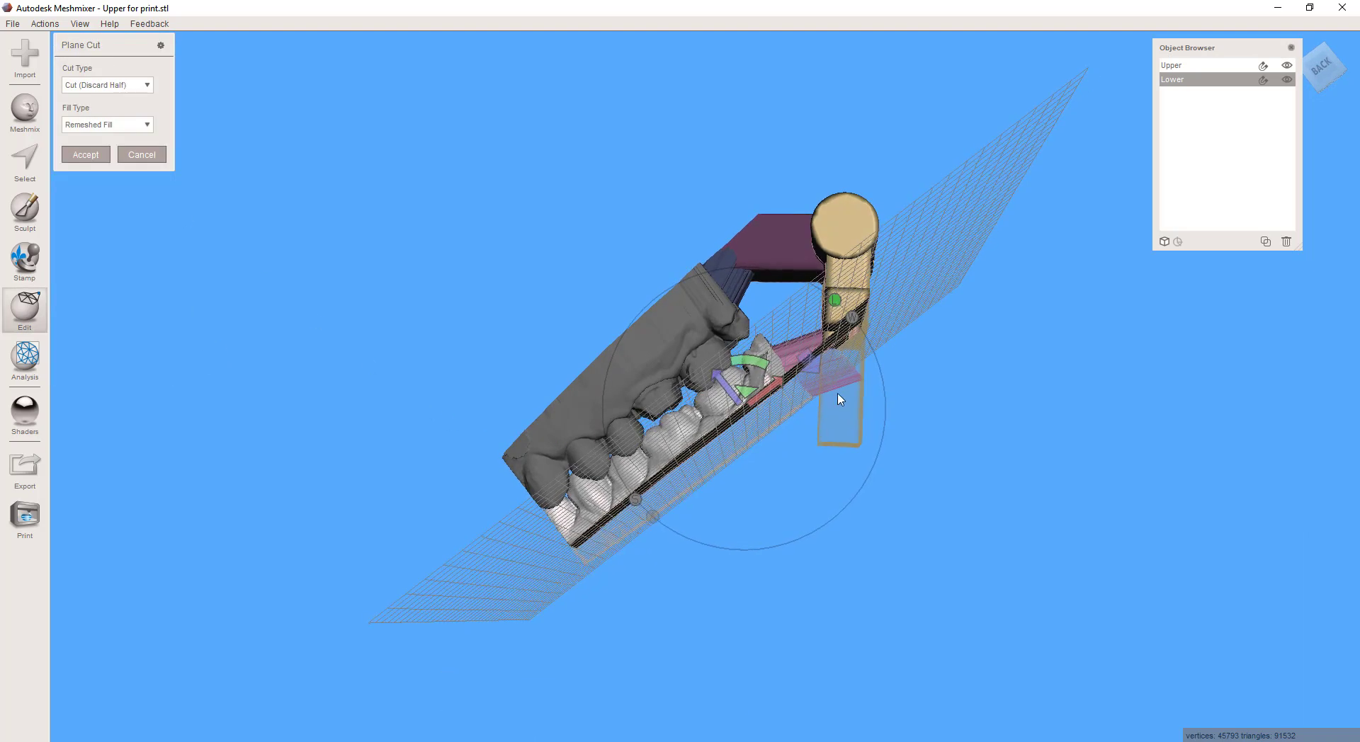
mouse_move(875, 340)
left_mouse_down()
mouse_move(635, 555)
mouse_move(482, 651)
mouse_move(471, 643)
left_mouse_up()
right_click_drag(505, 519, 238, 384)
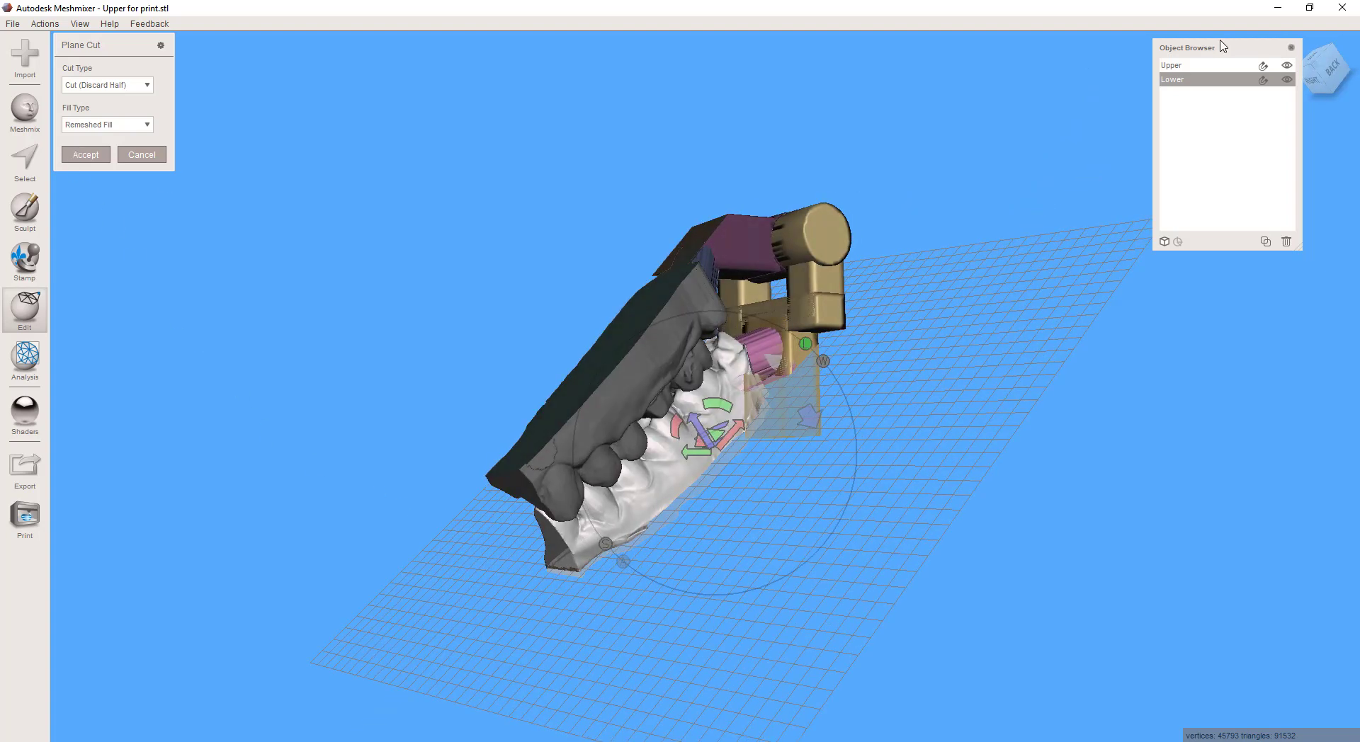
left_click(1287, 65)
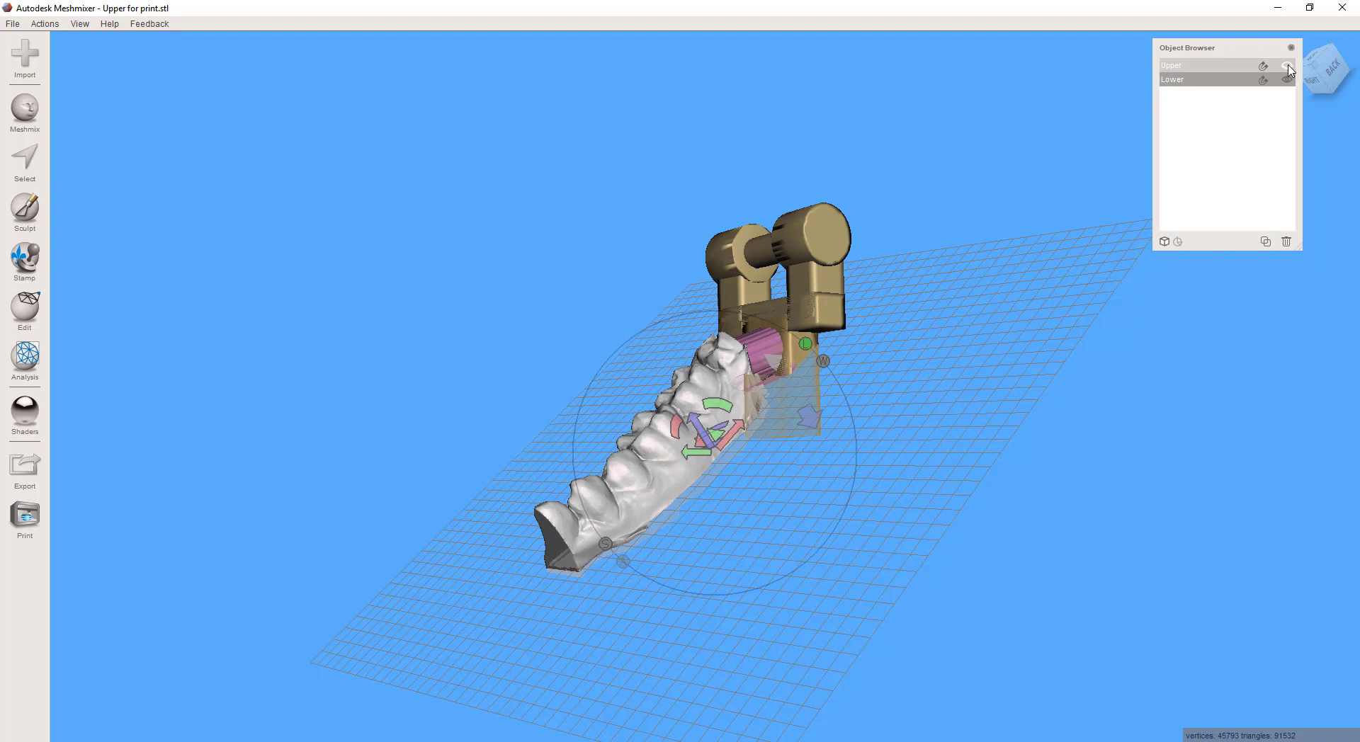
left_click(1287, 65)
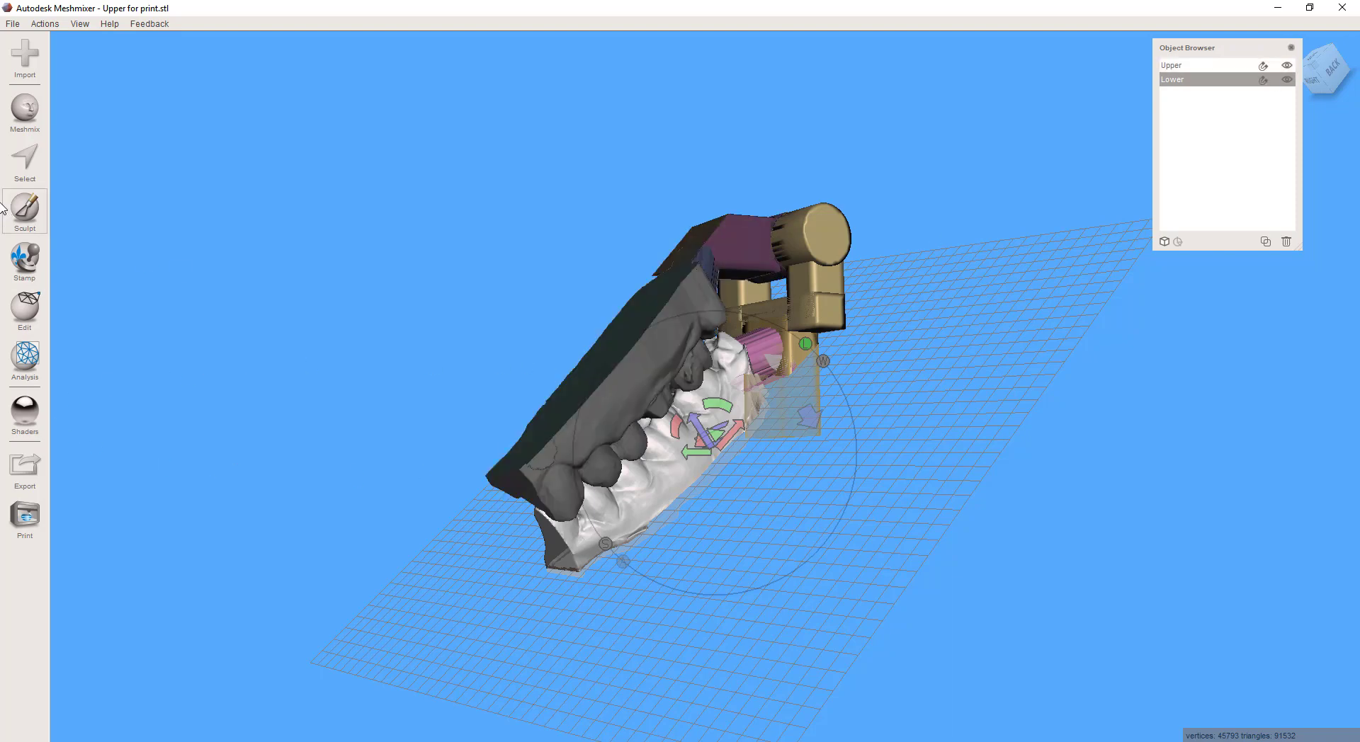
right_click_drag(725, 358, 599, 413)
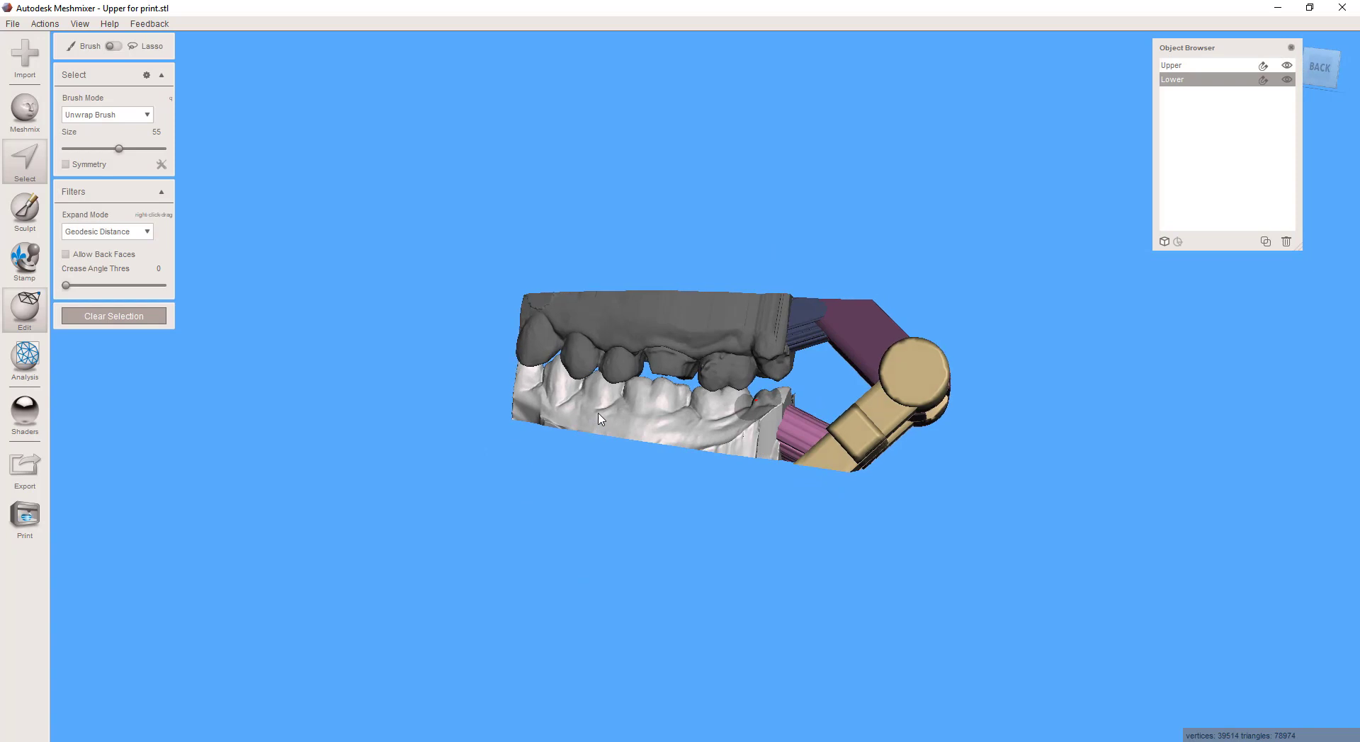
Isolate the Upper model to examine its teeth, trimmed base and hinge clip from several angles, and show the Lower model again
left_click(1287, 80)
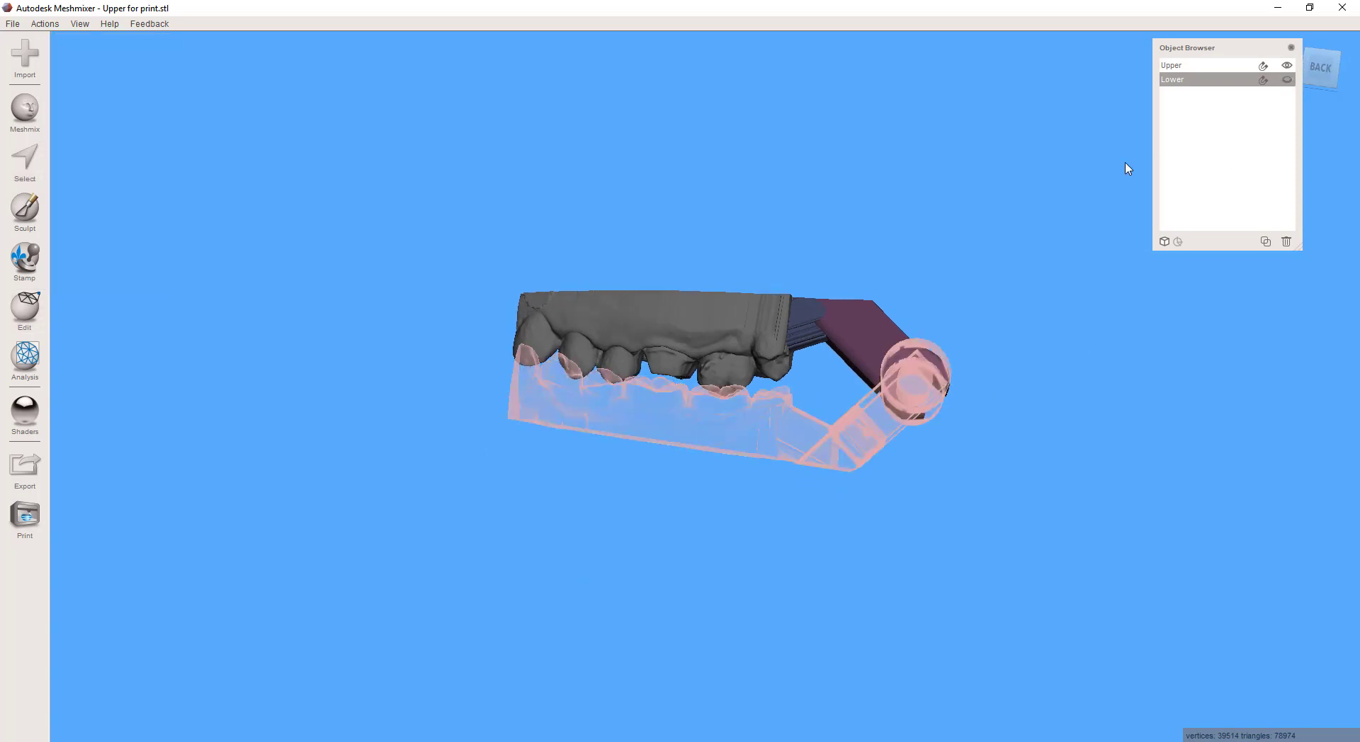
left_click(846, 345)
right_click_drag(735, 379, 728, 145)
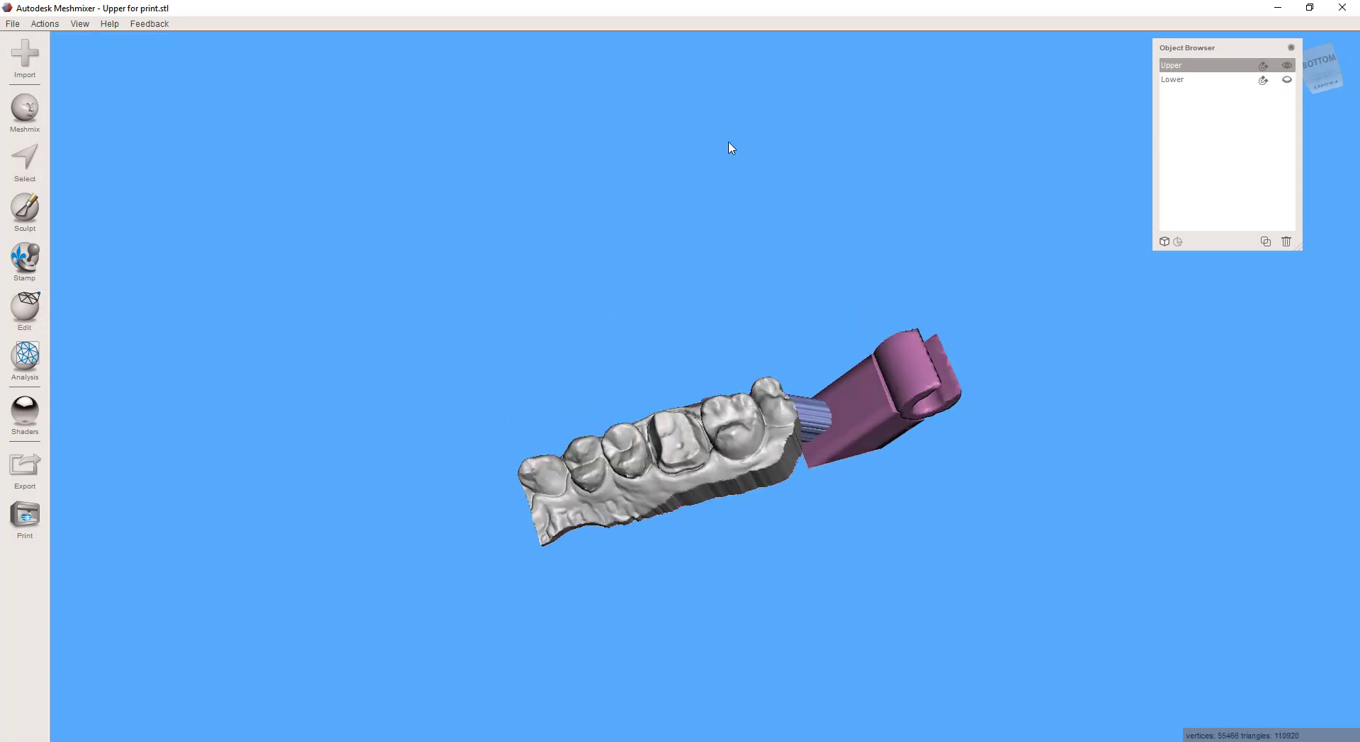
right_click_drag(707, 425, 791, 491)
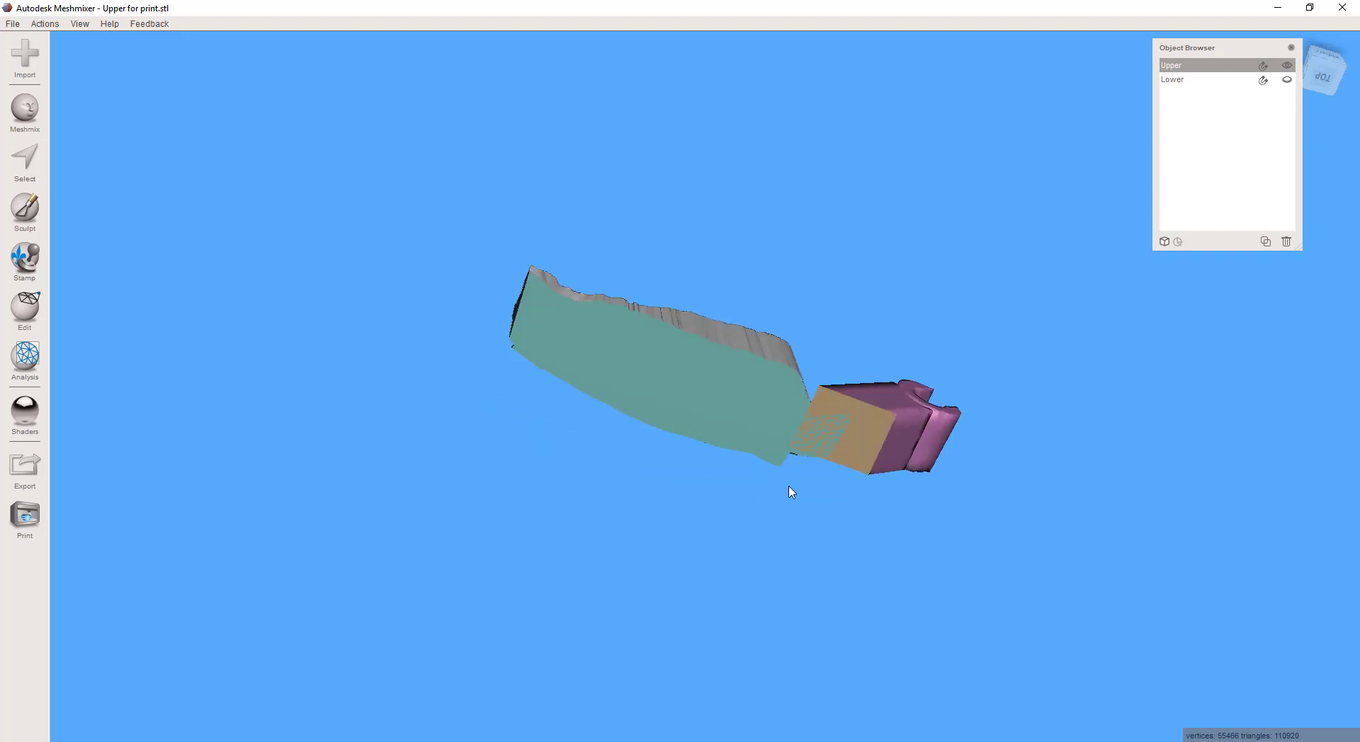
right_click_drag(722, 394, 760, 741)
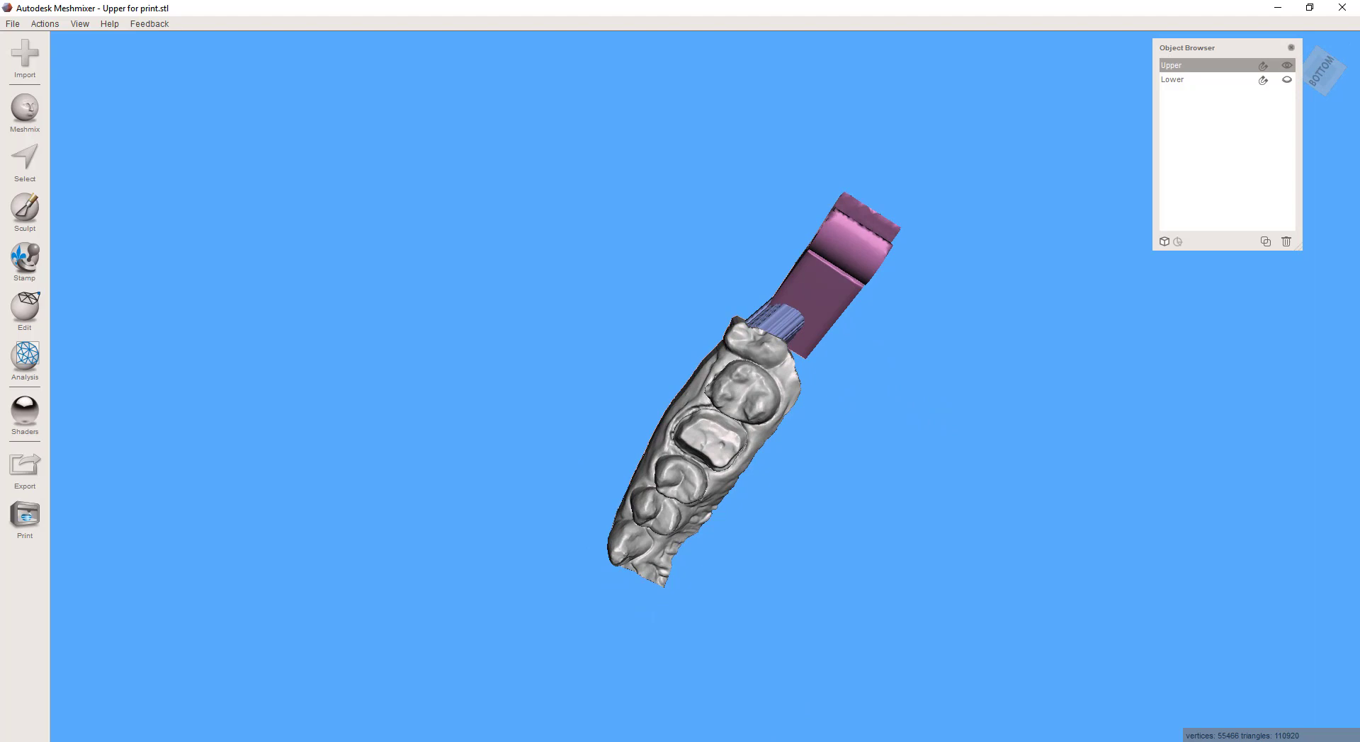
right_click_drag(761, 465, 765, 440)
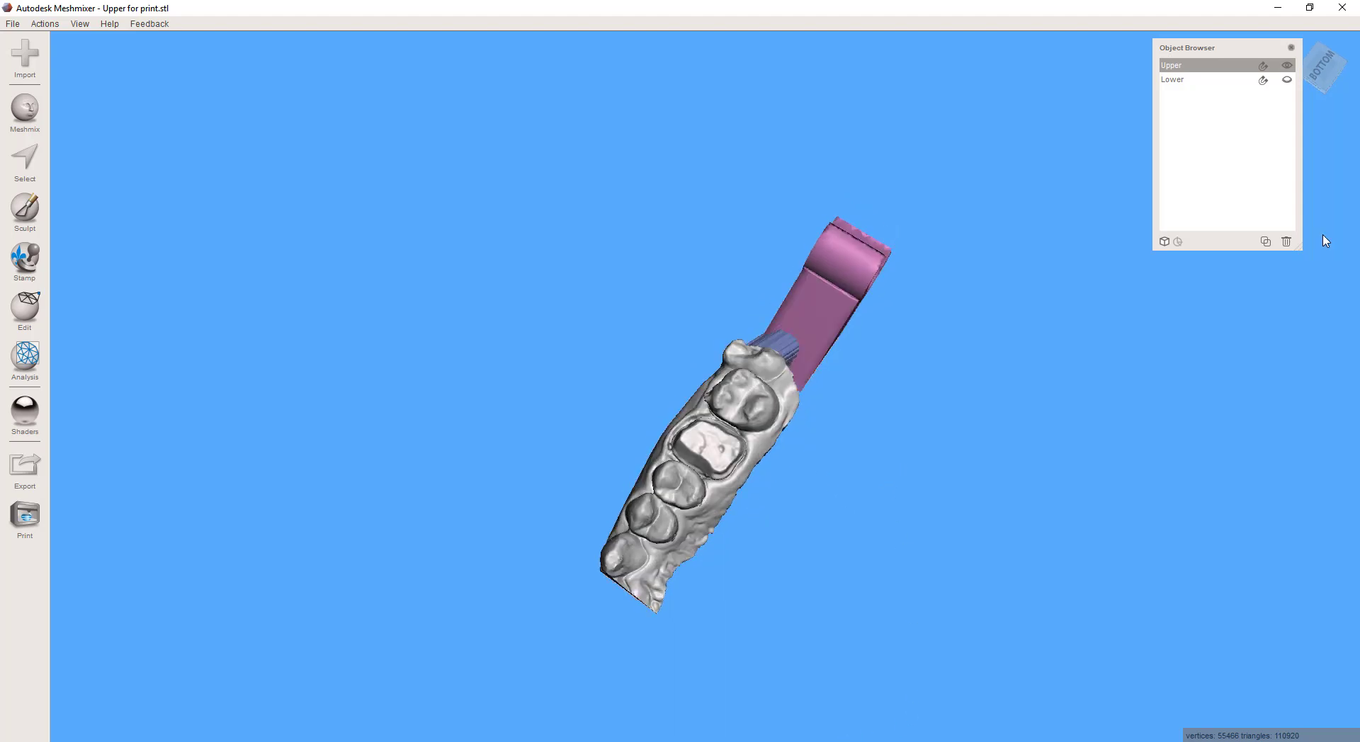
left_click(1287, 80)
right_click_drag(889, 458, 901, 345)
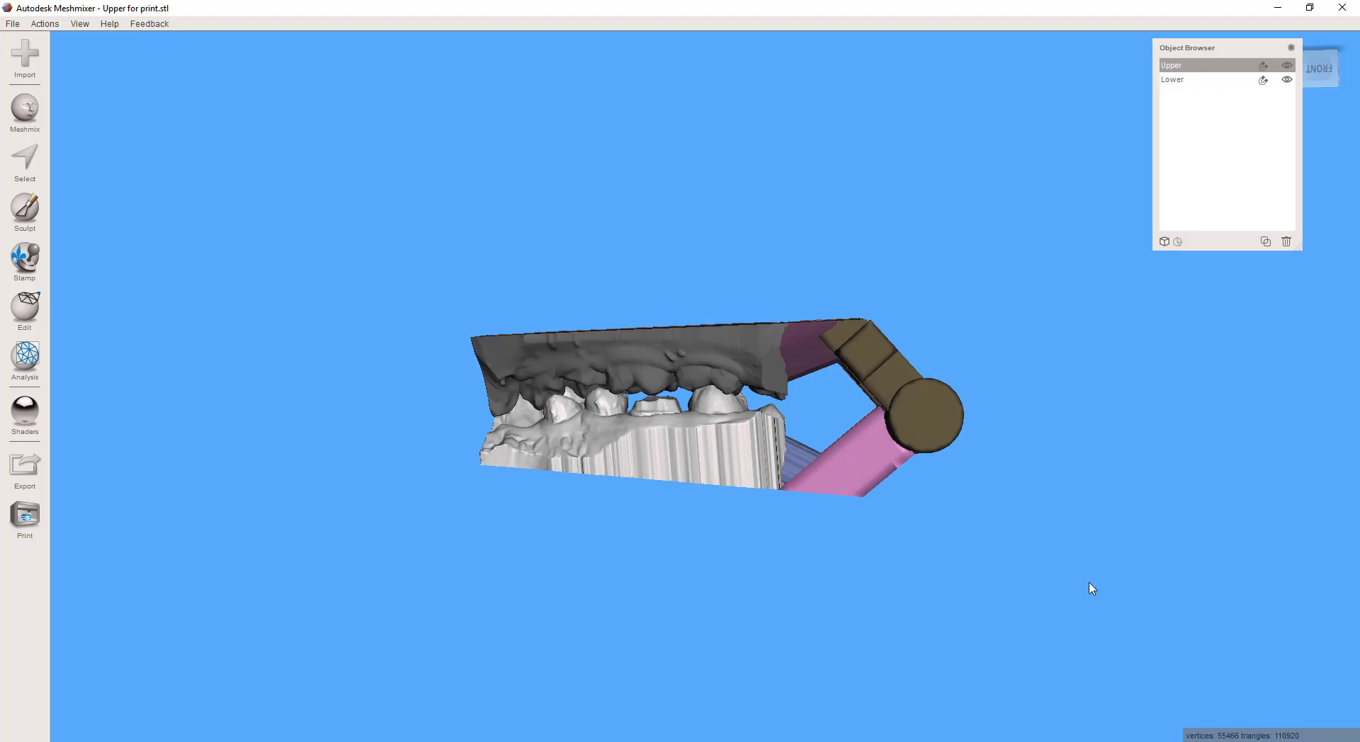